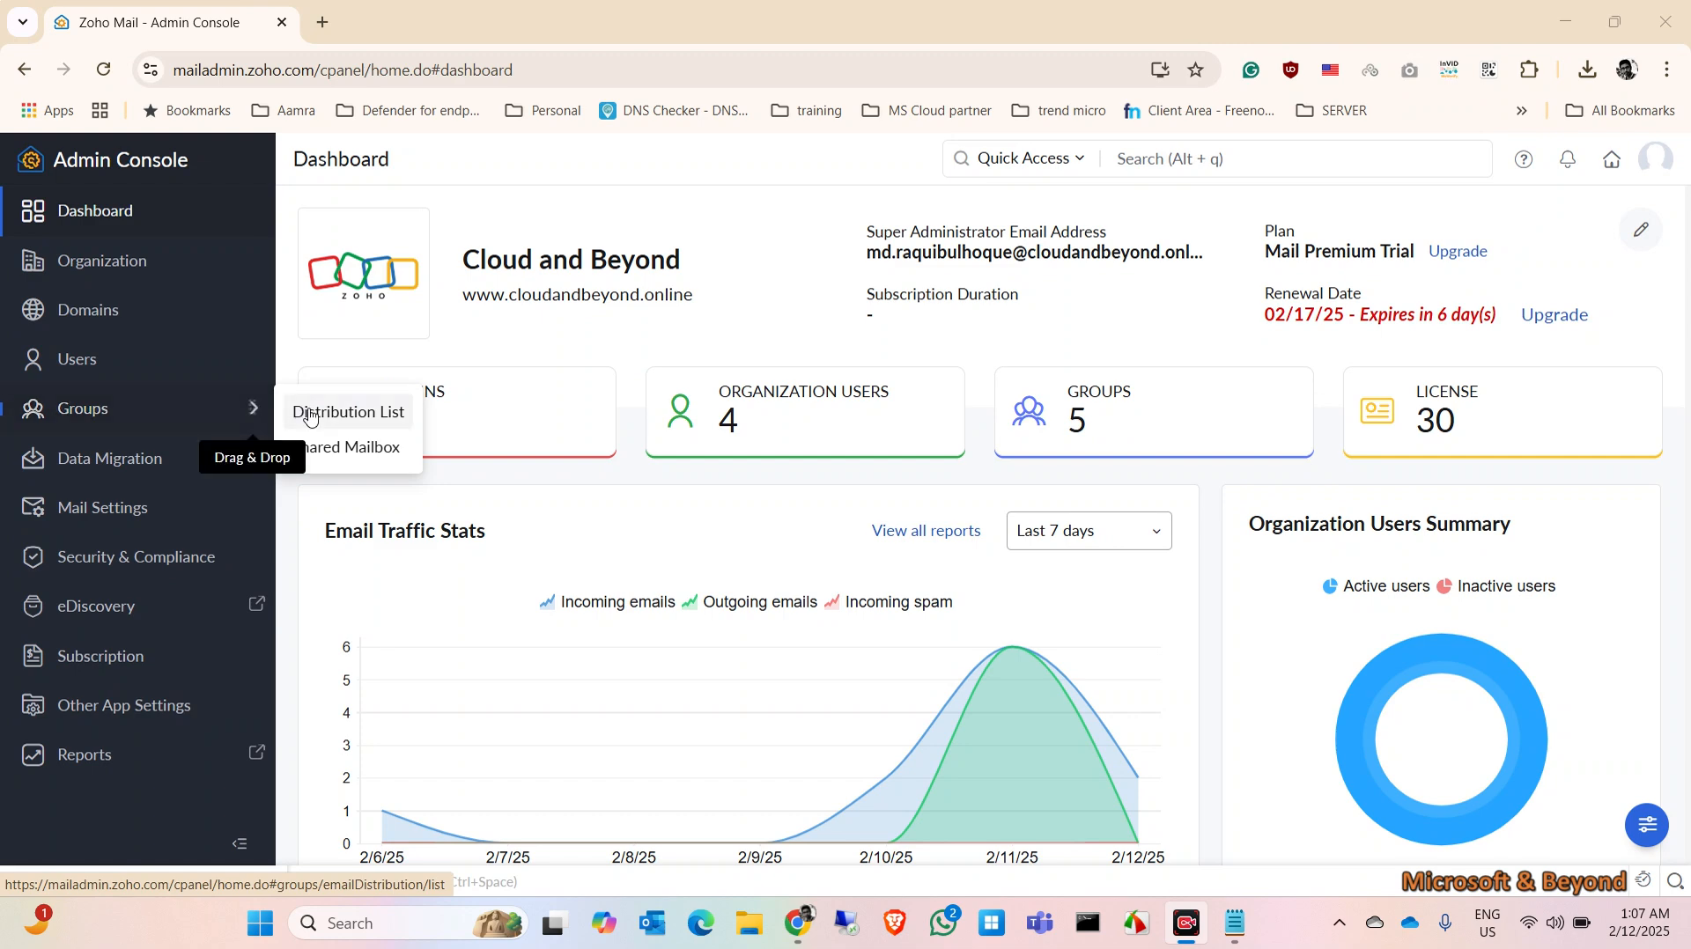
- Start a new distribution list group with name, email username and description "test", allowing Everyone to send emails to it
left_click(337, 417)
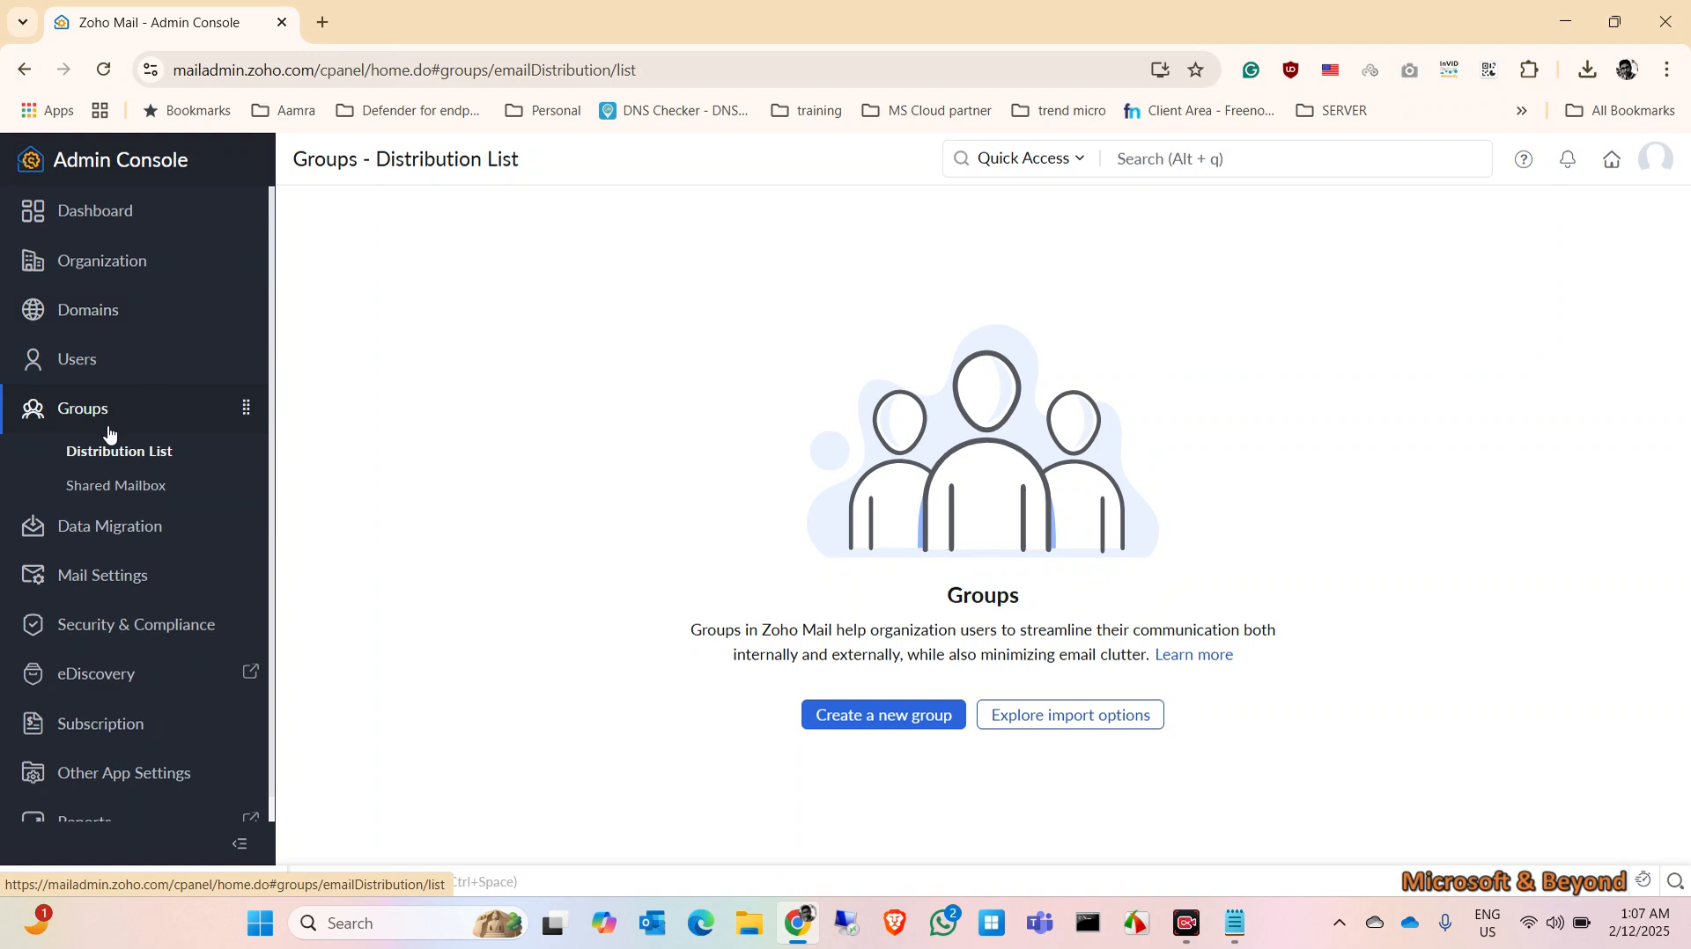
left_click(862, 731)
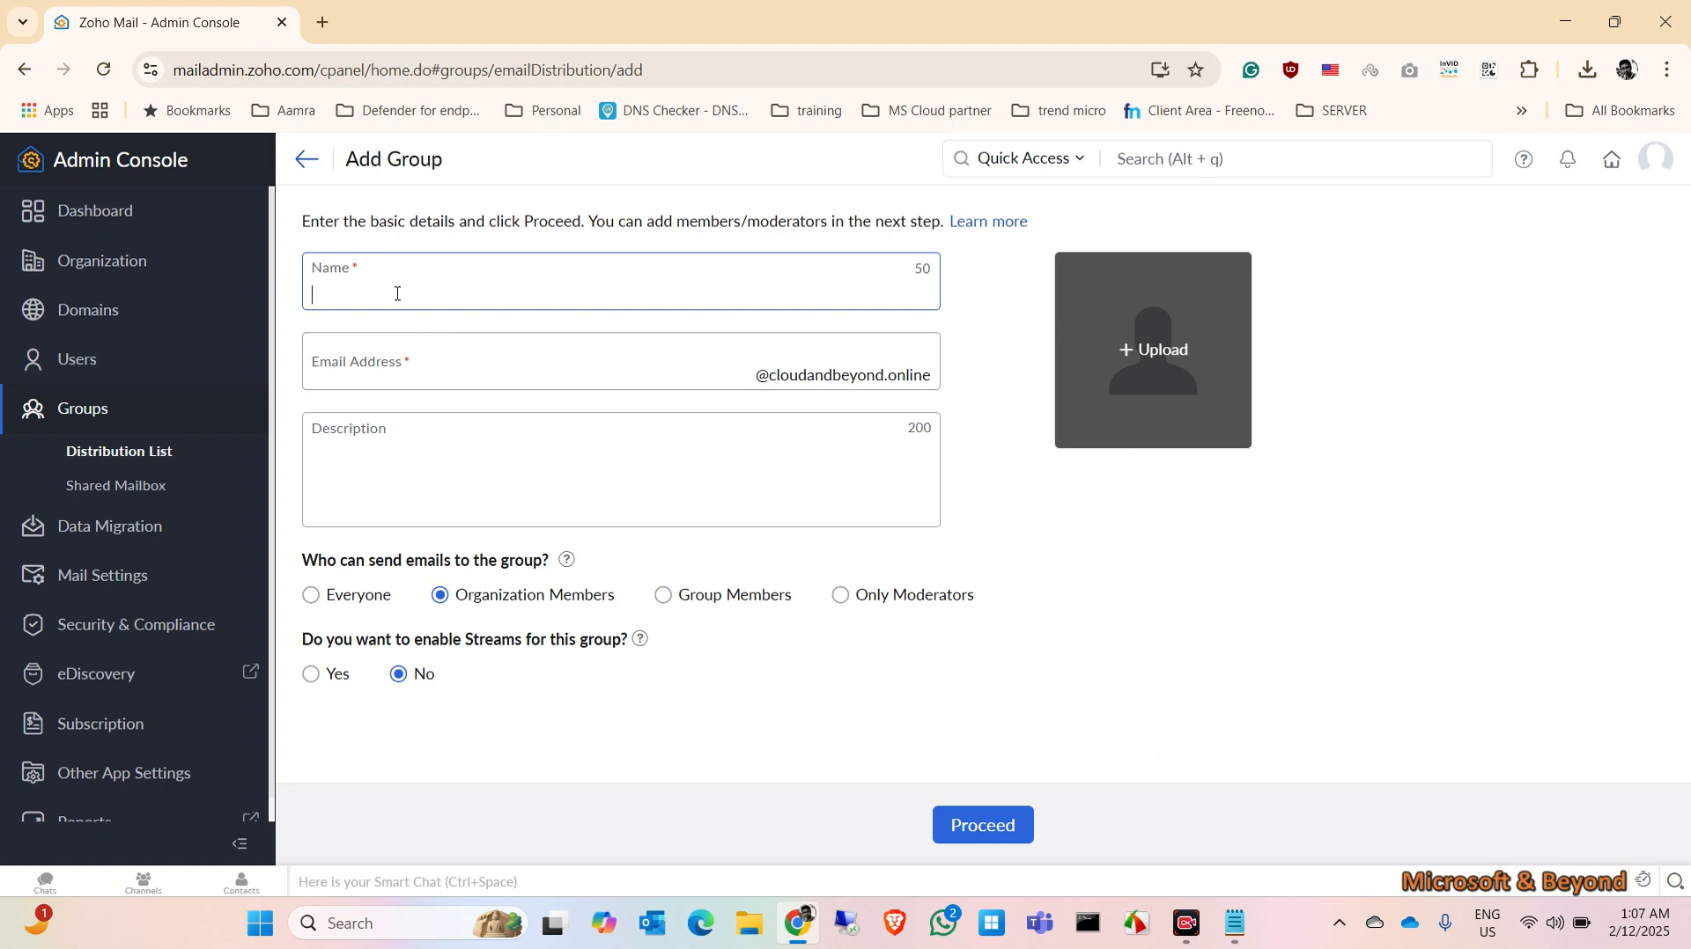
type("test")
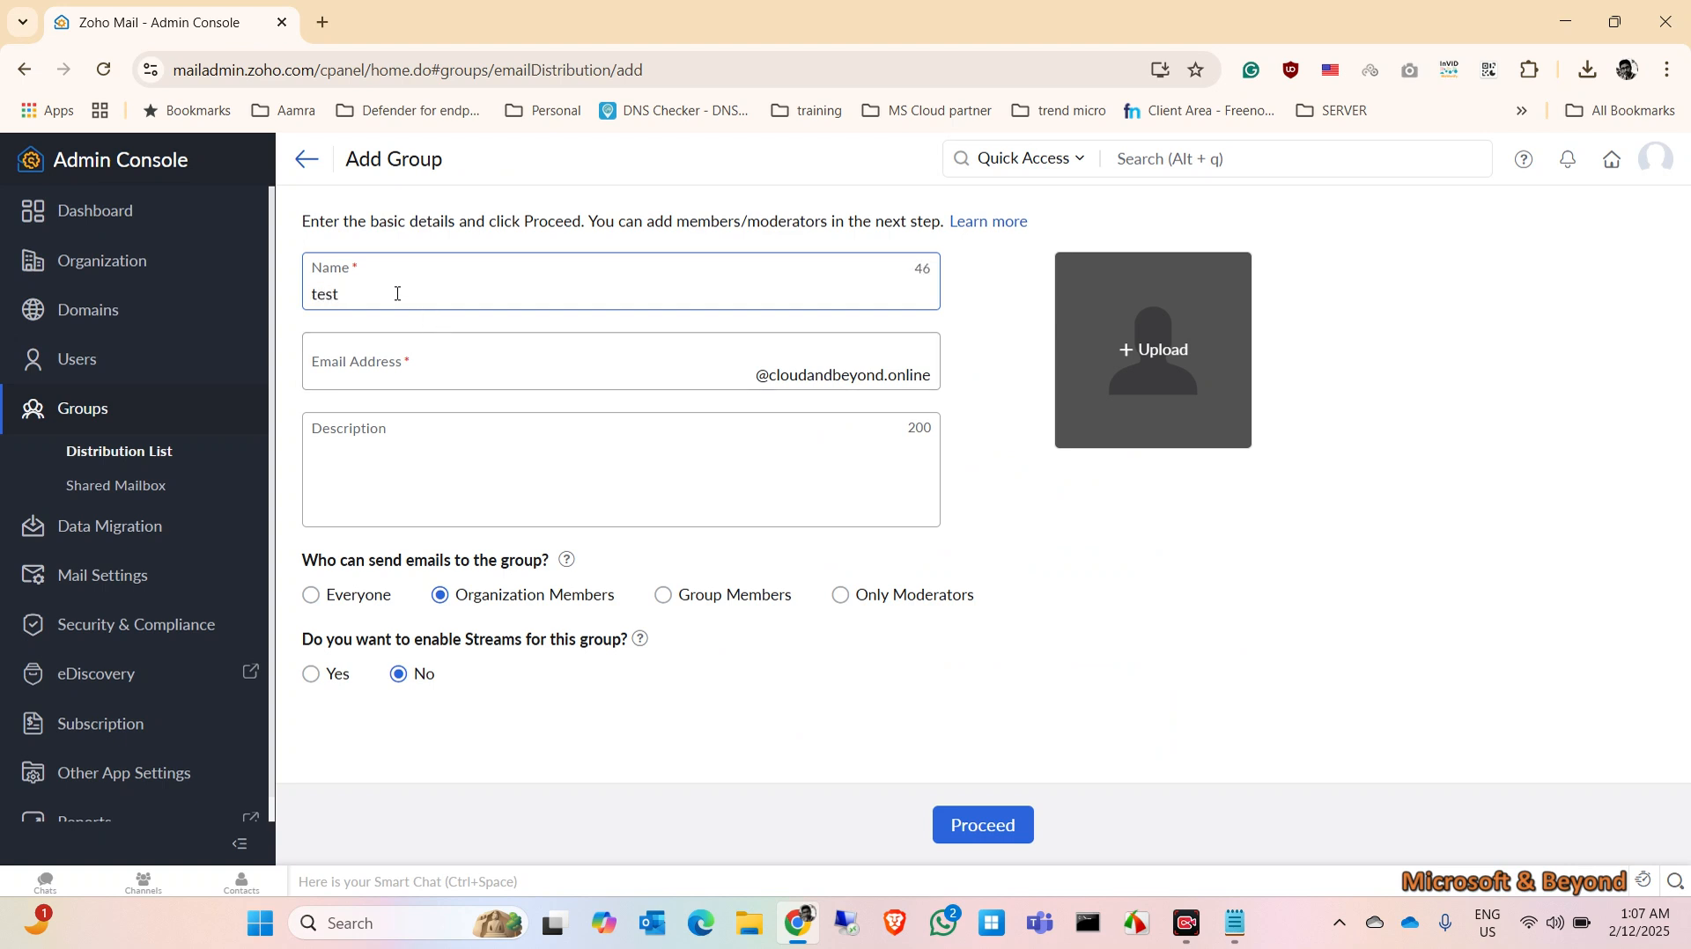
left_click(419, 365)
left_click(441, 449)
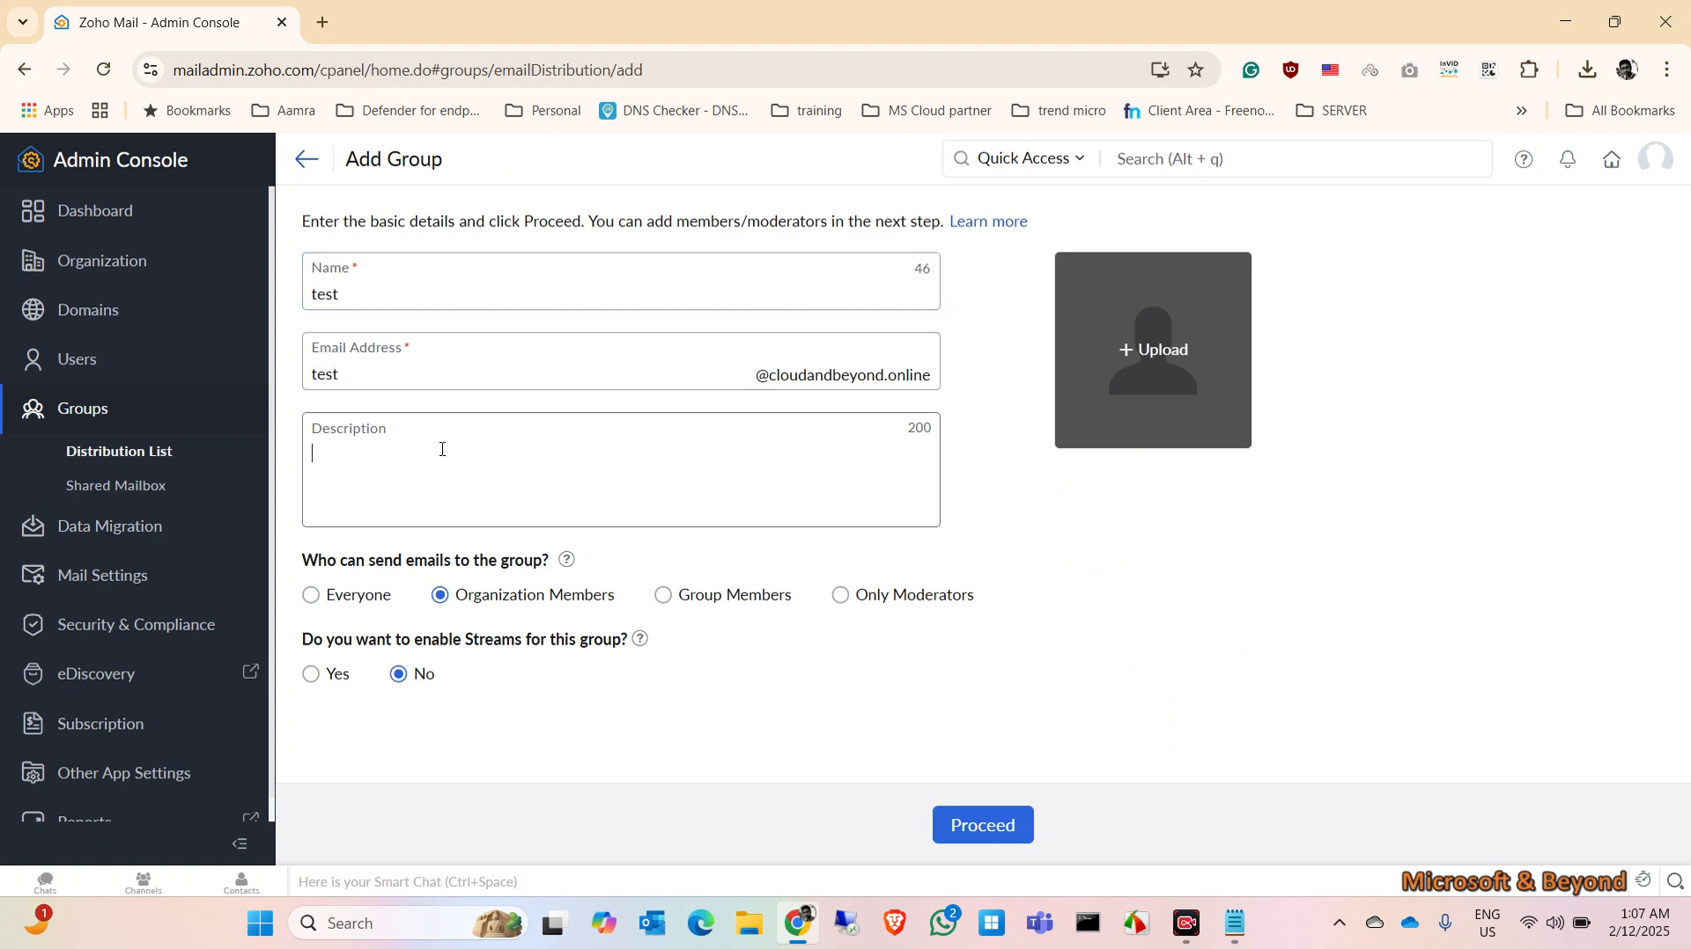
type("test")
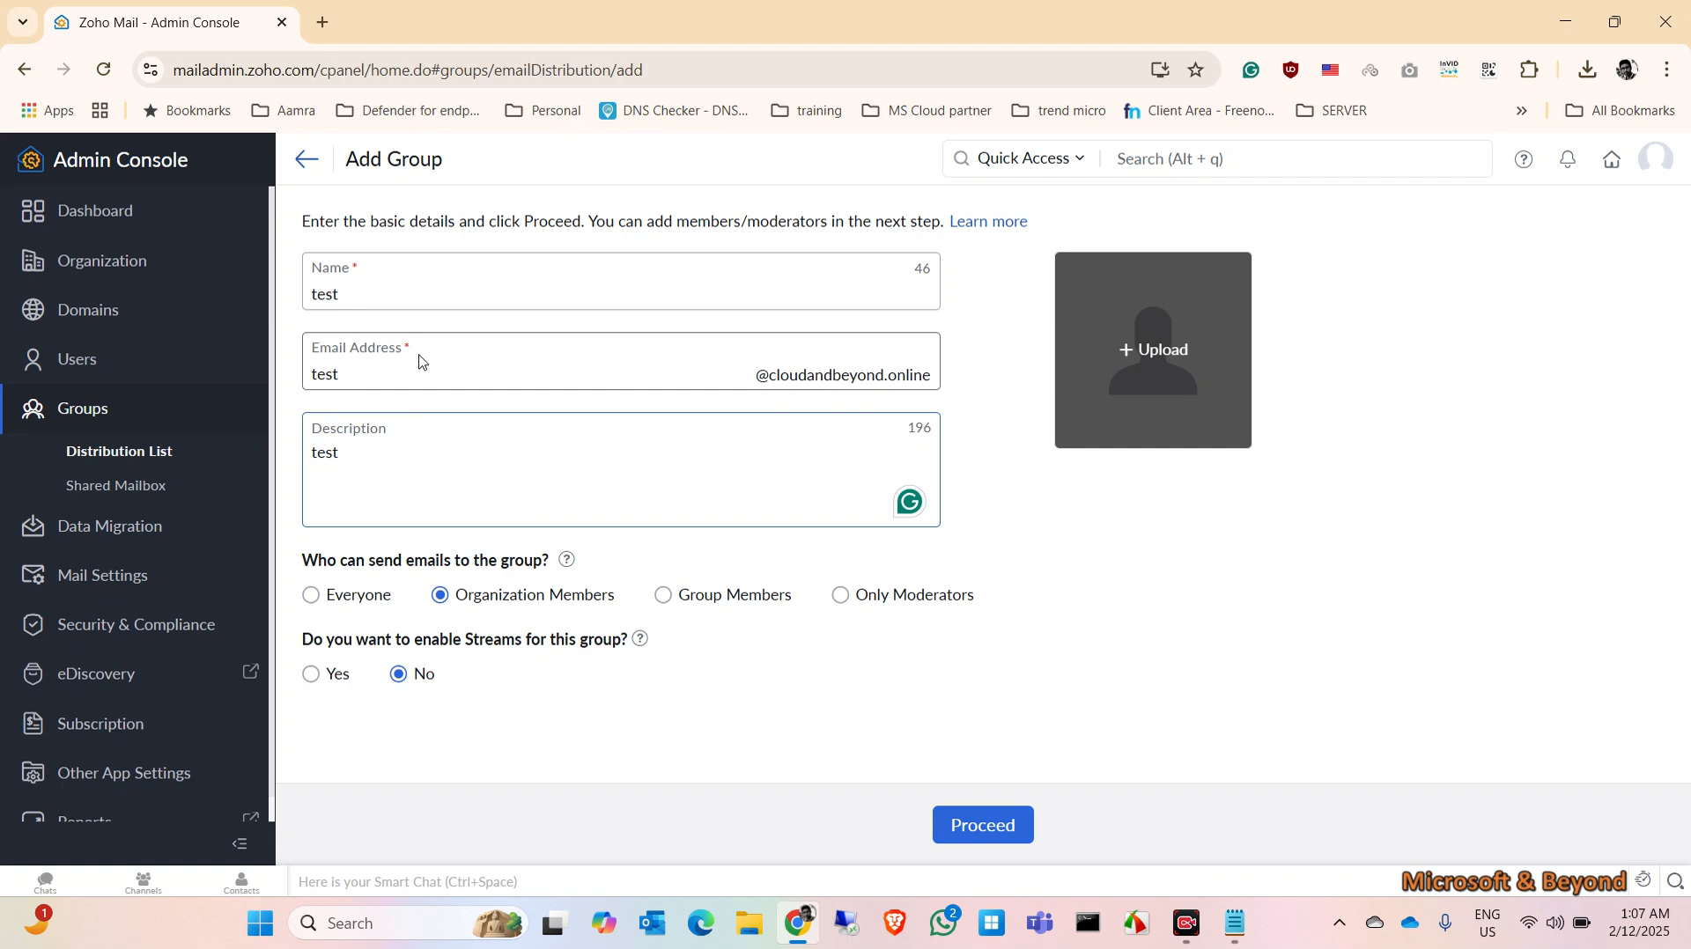
left_click(310, 596)
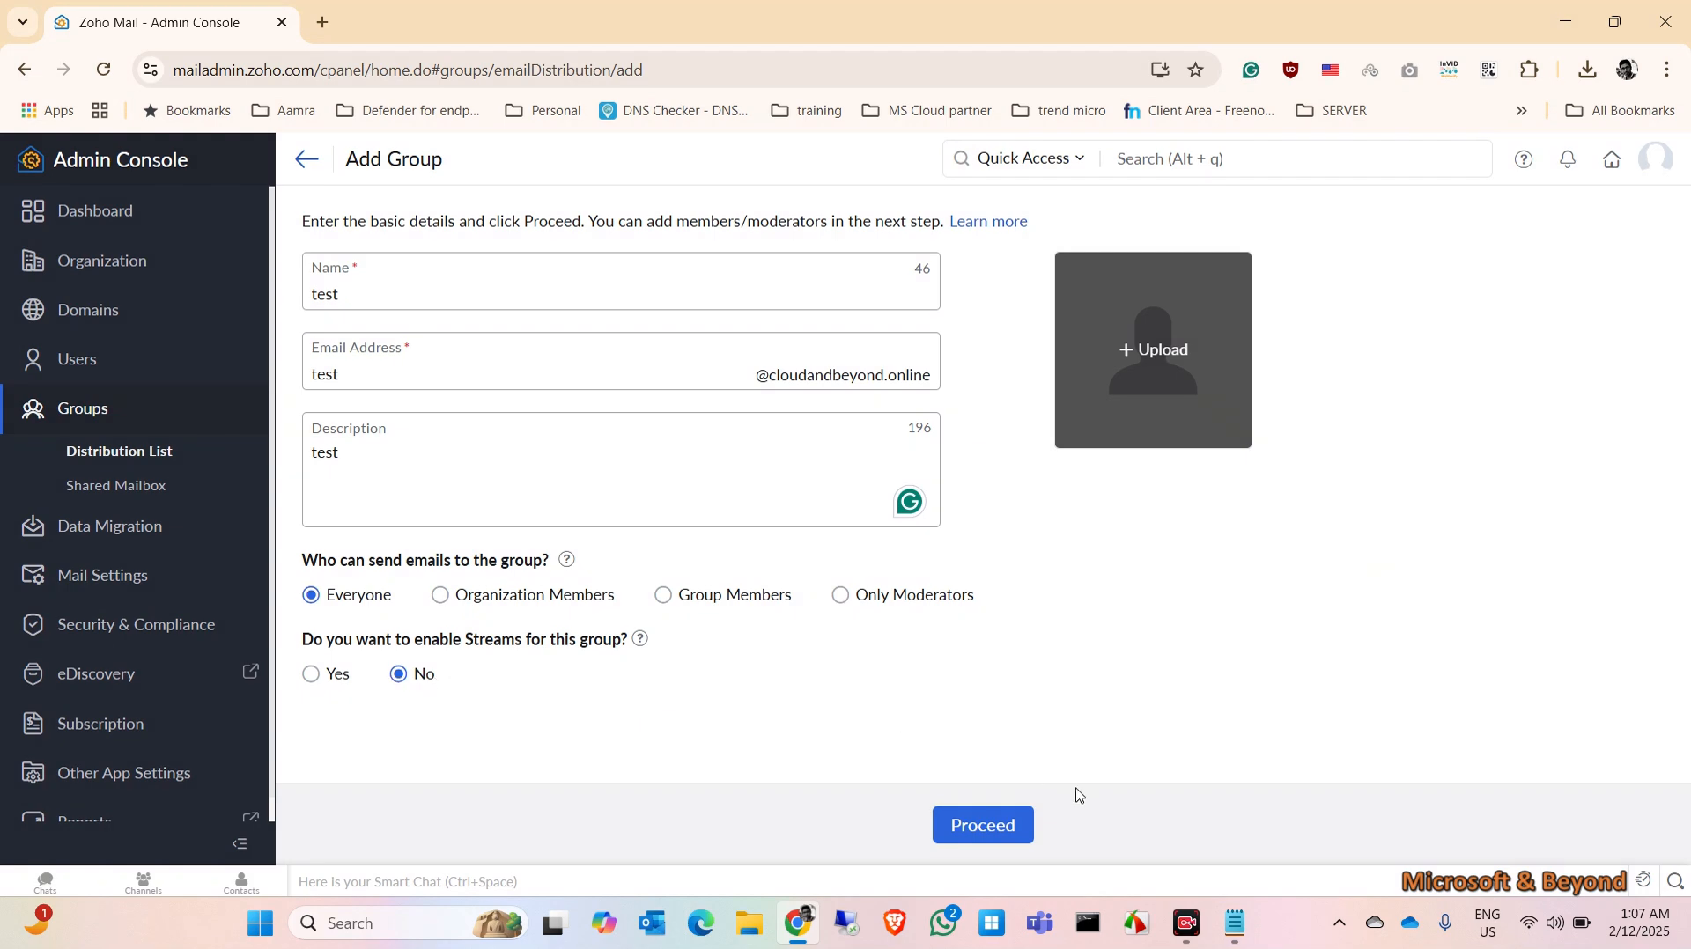
left_click(991, 828)
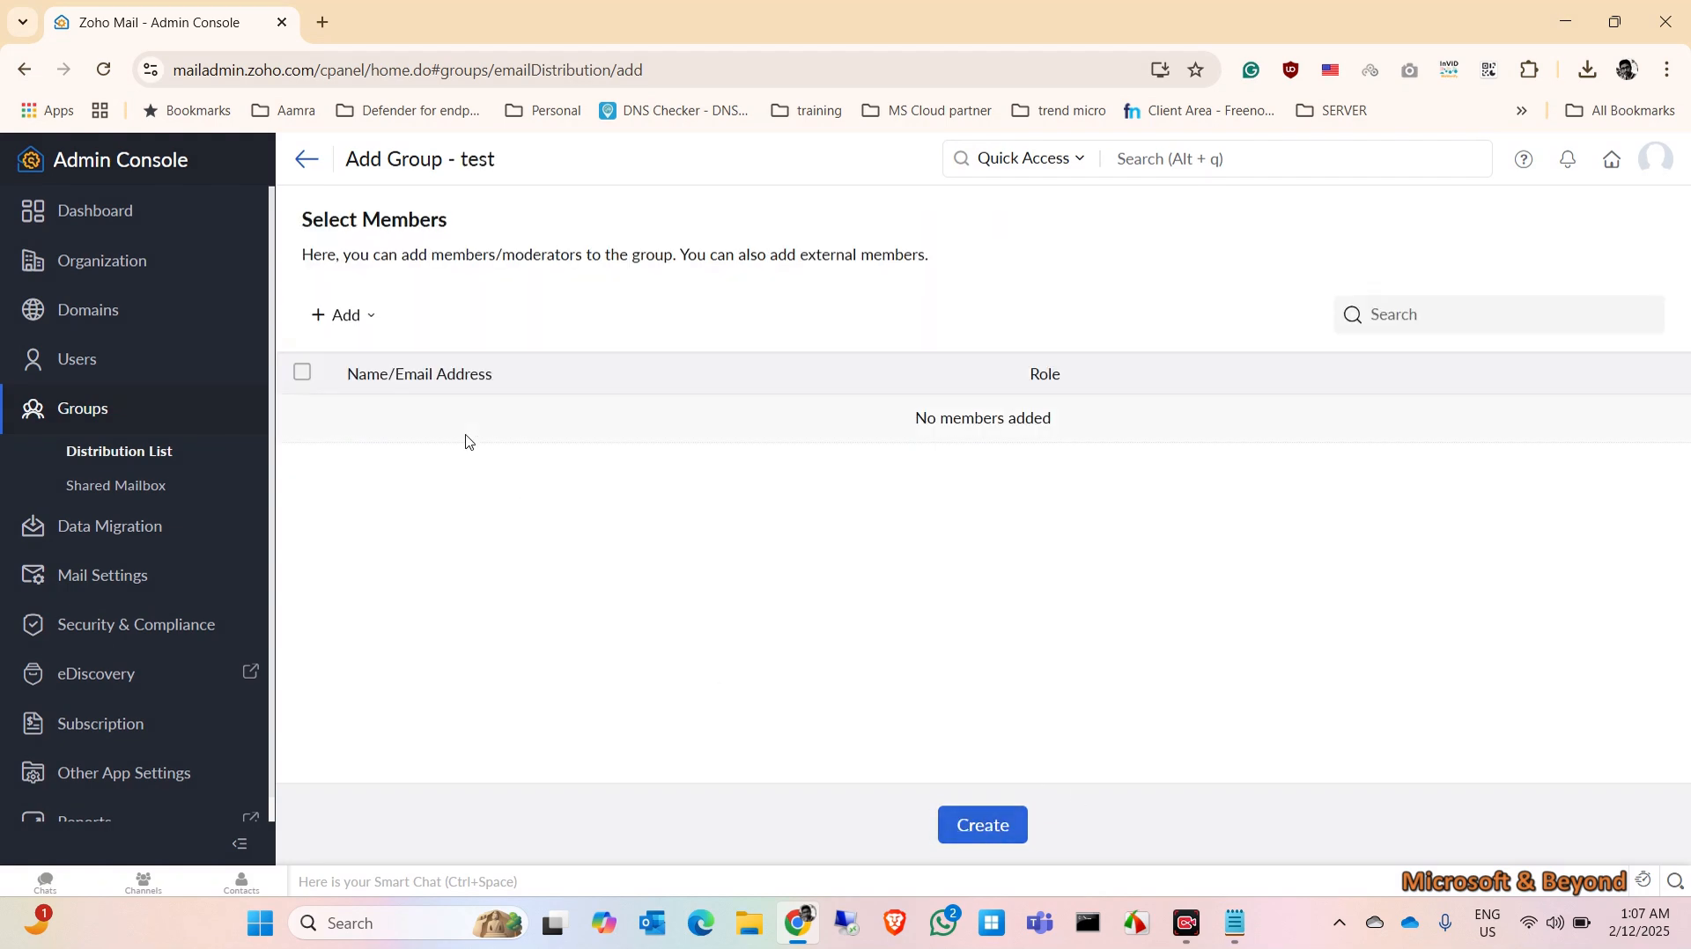
- Add the last listed organization user as a member and create the test group without a moderator
left_click(356, 317)
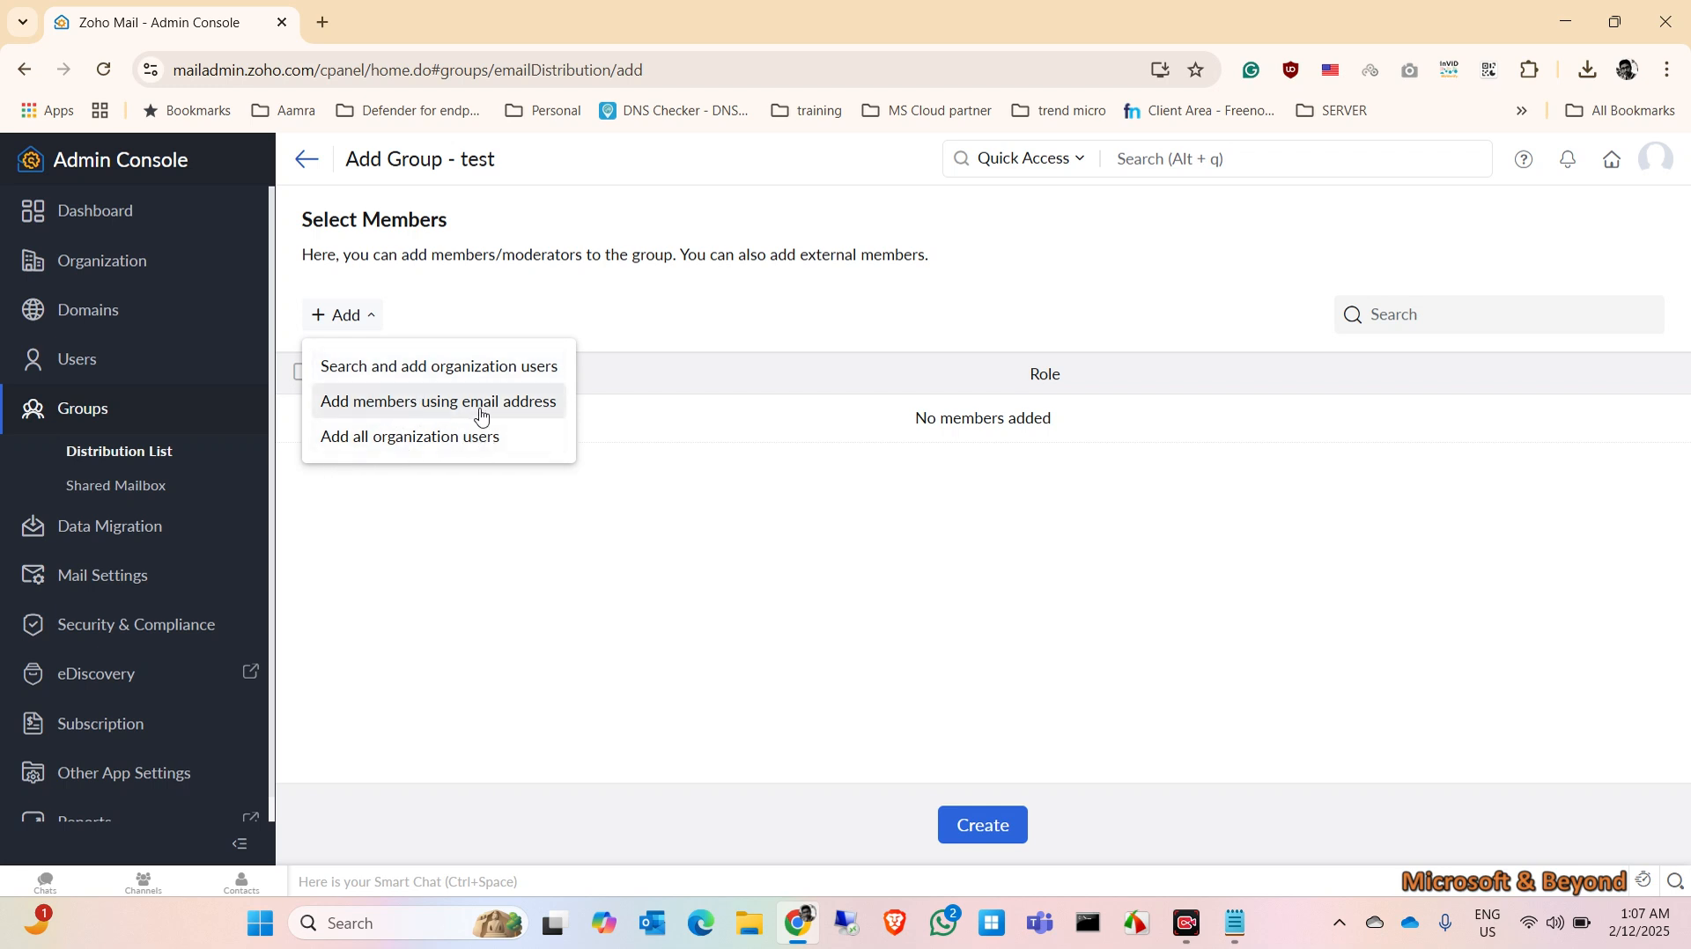
left_click(425, 381)
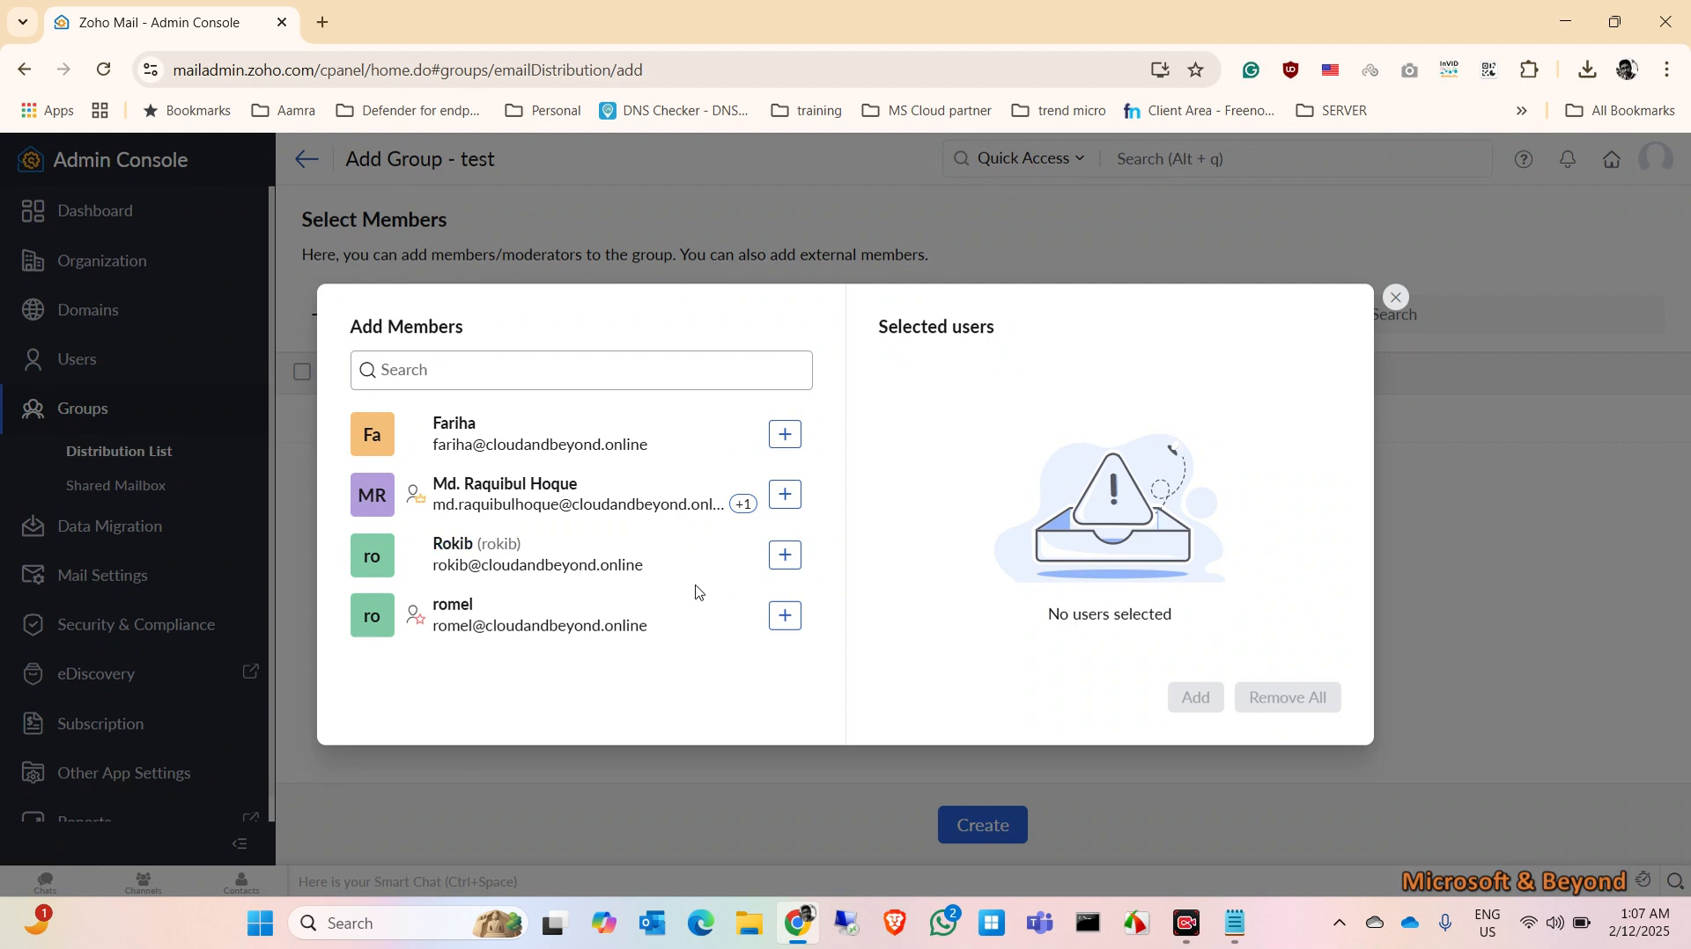
left_click(786, 622)
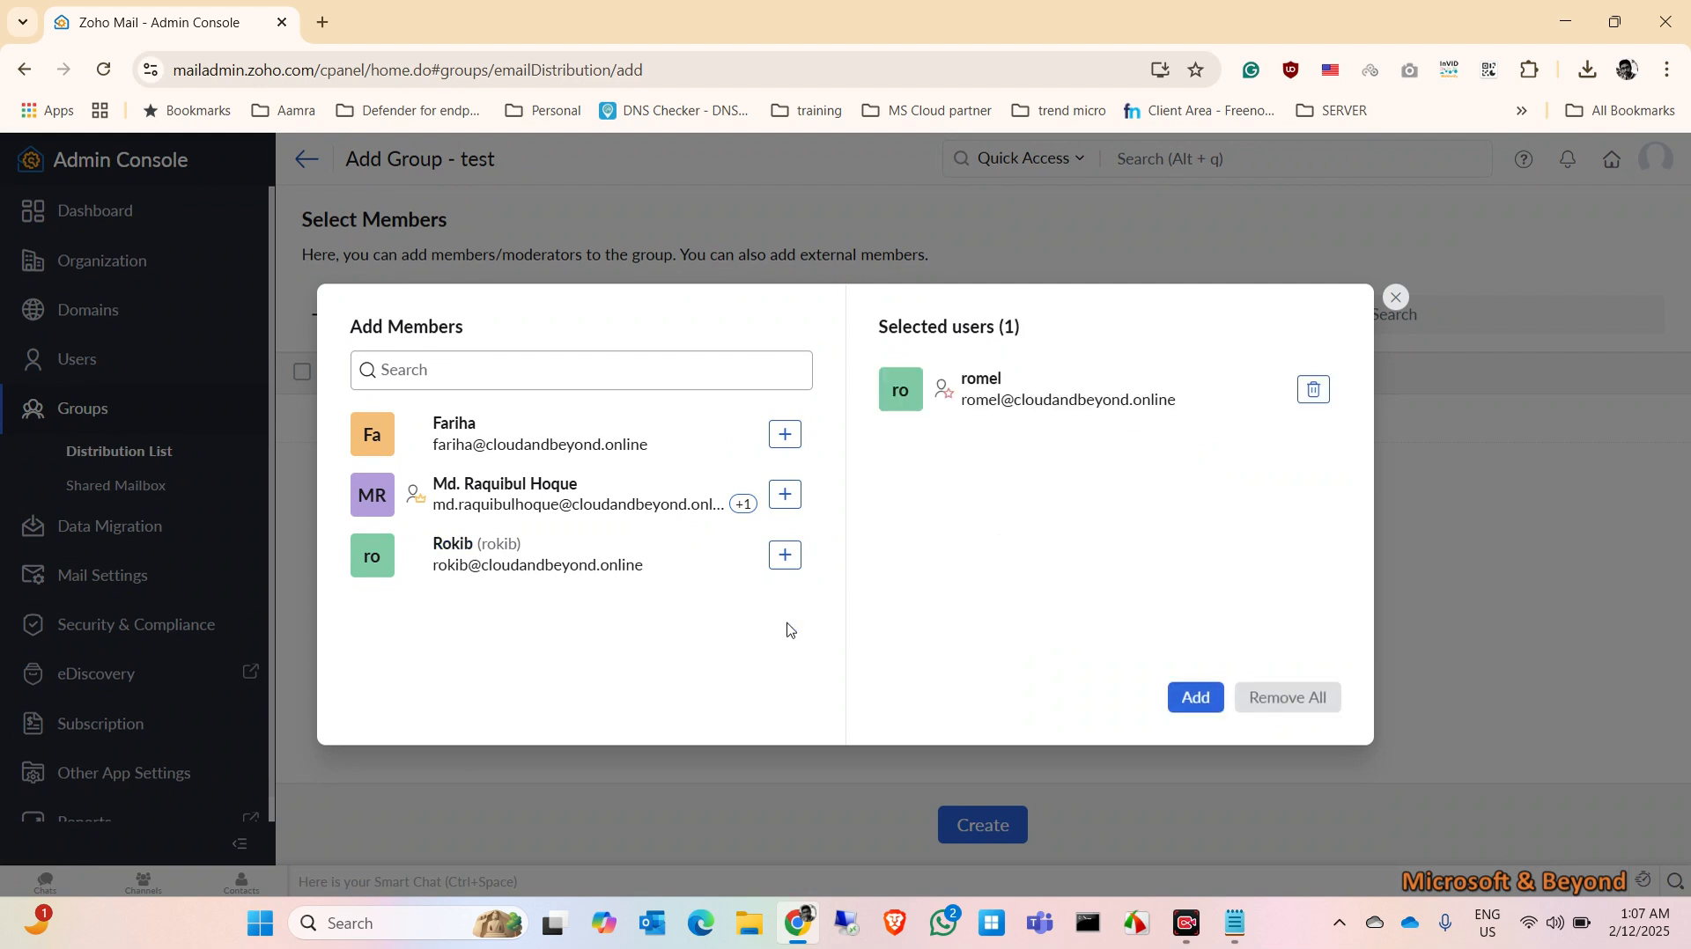
left_click(1198, 700)
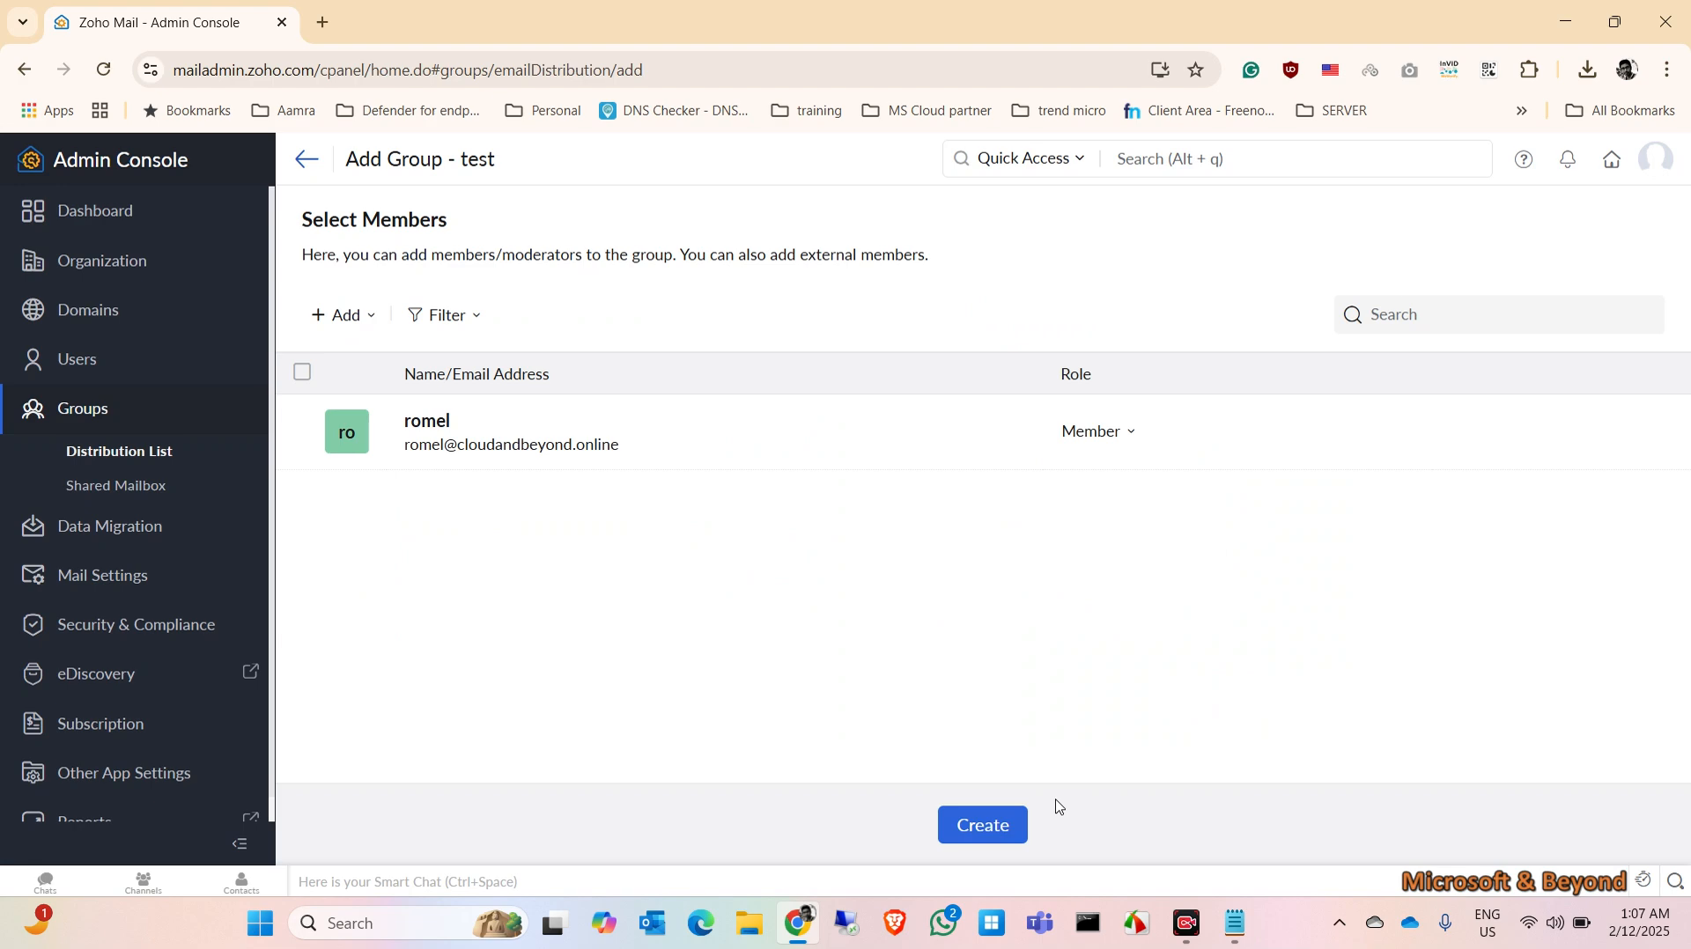
left_click(1015, 819)
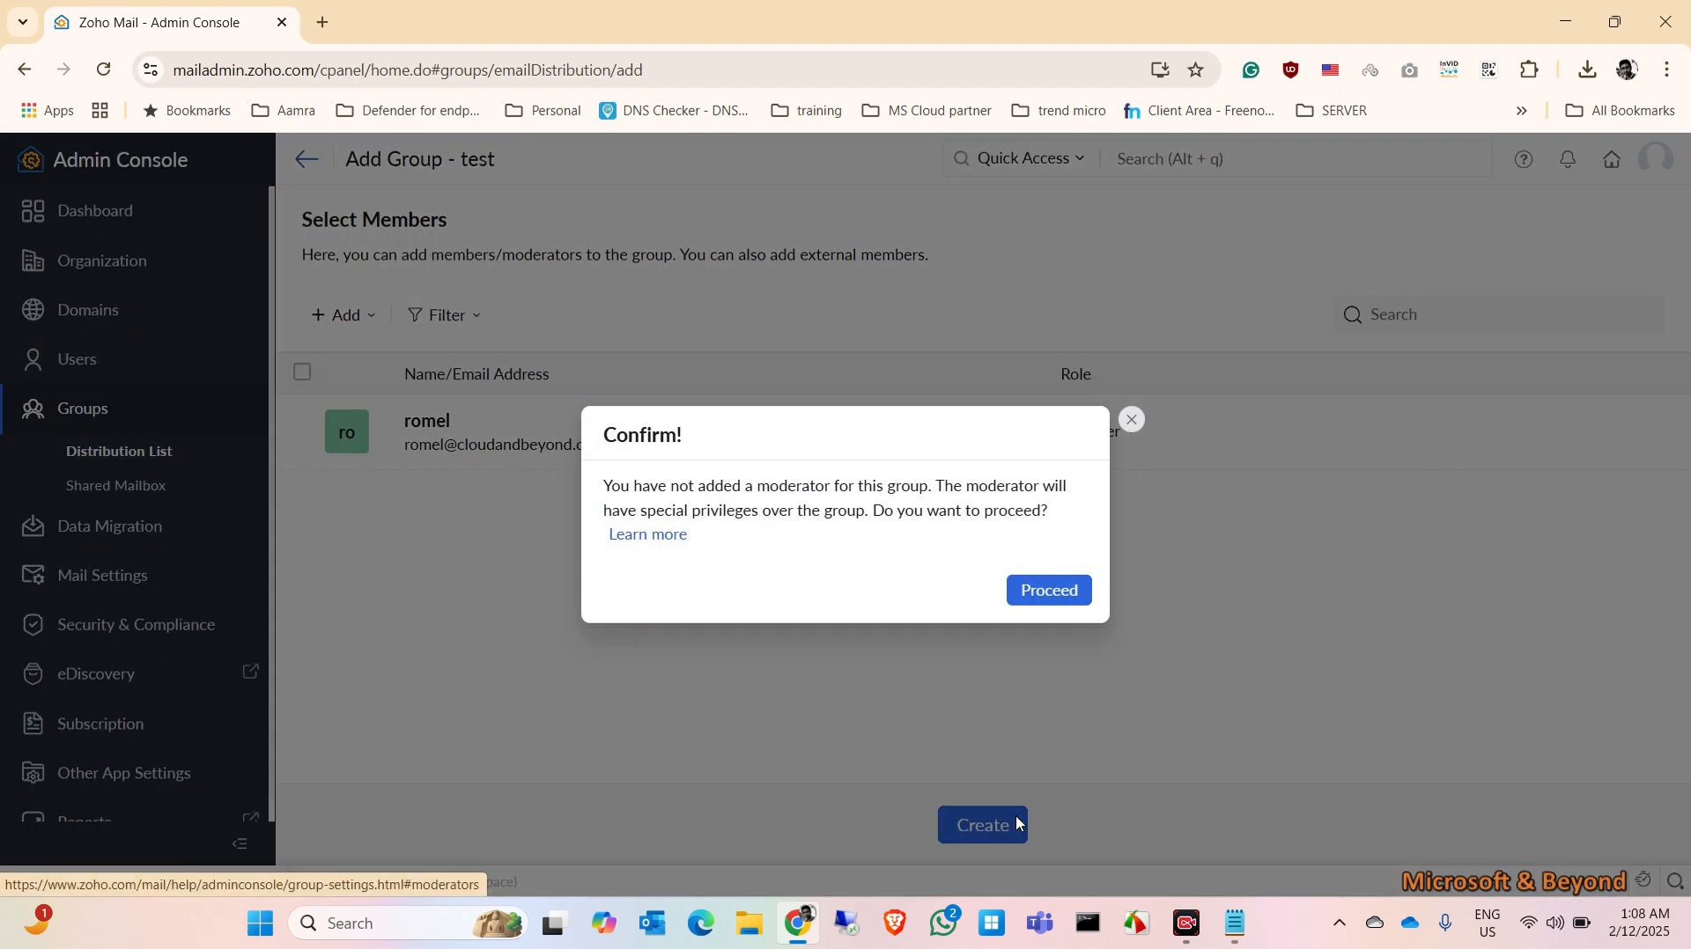
left_click(1071, 591)
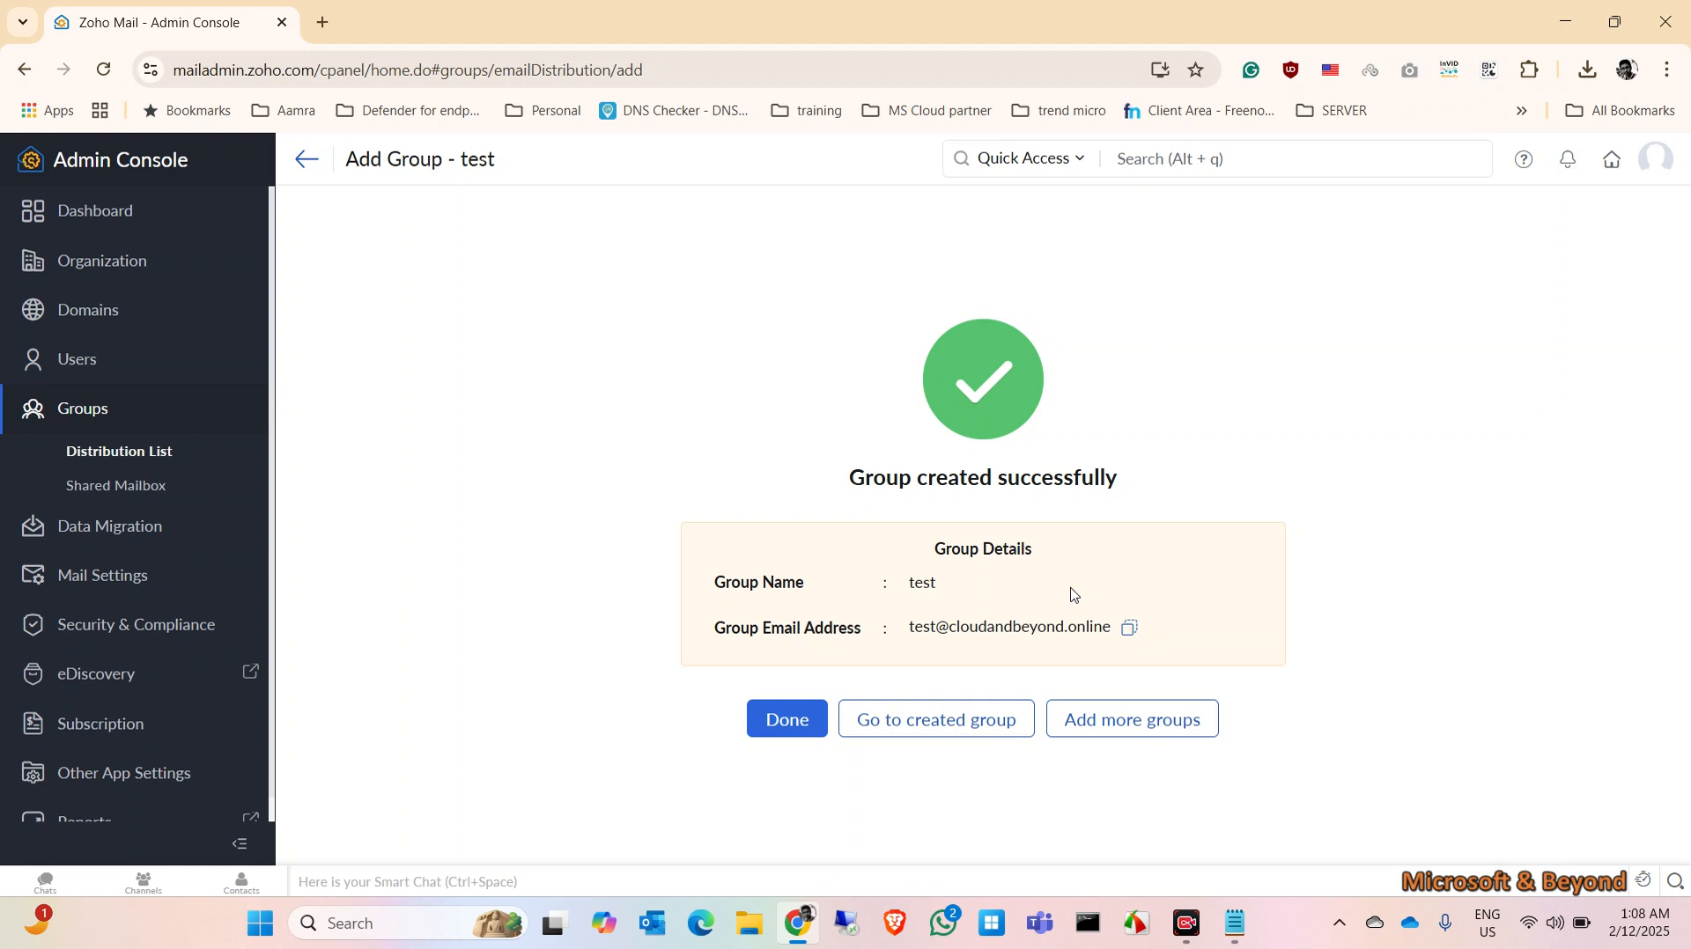
left_click(786, 723)
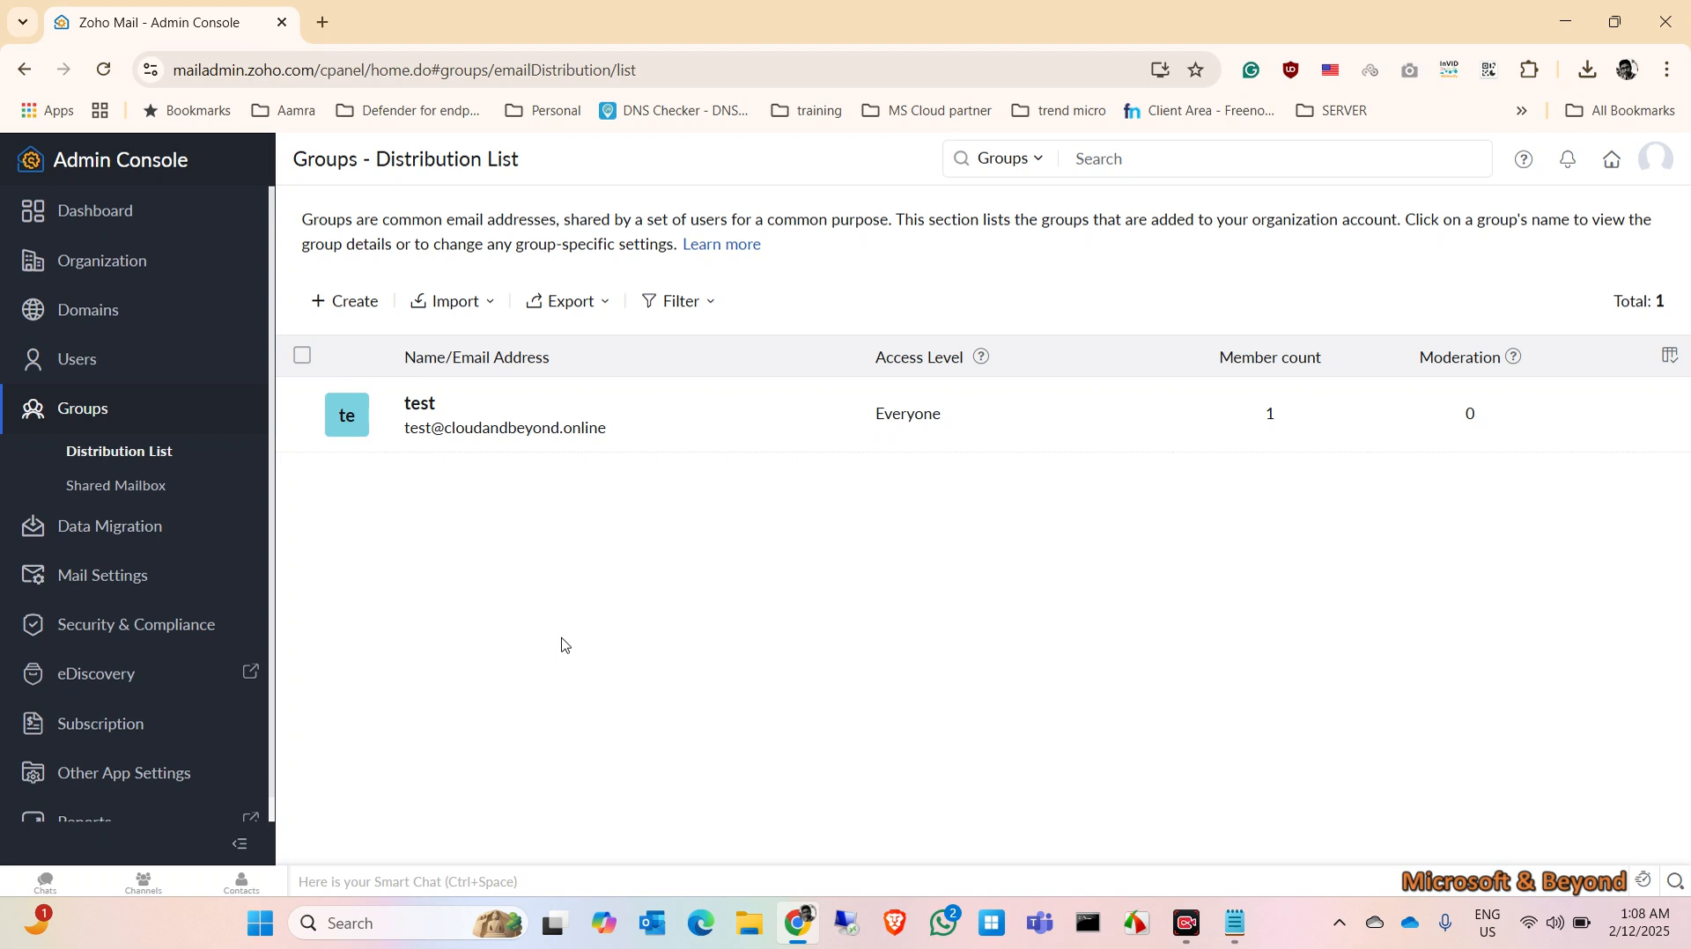
- Start a group import using a CSV file and download the sample file
left_click(489, 304)
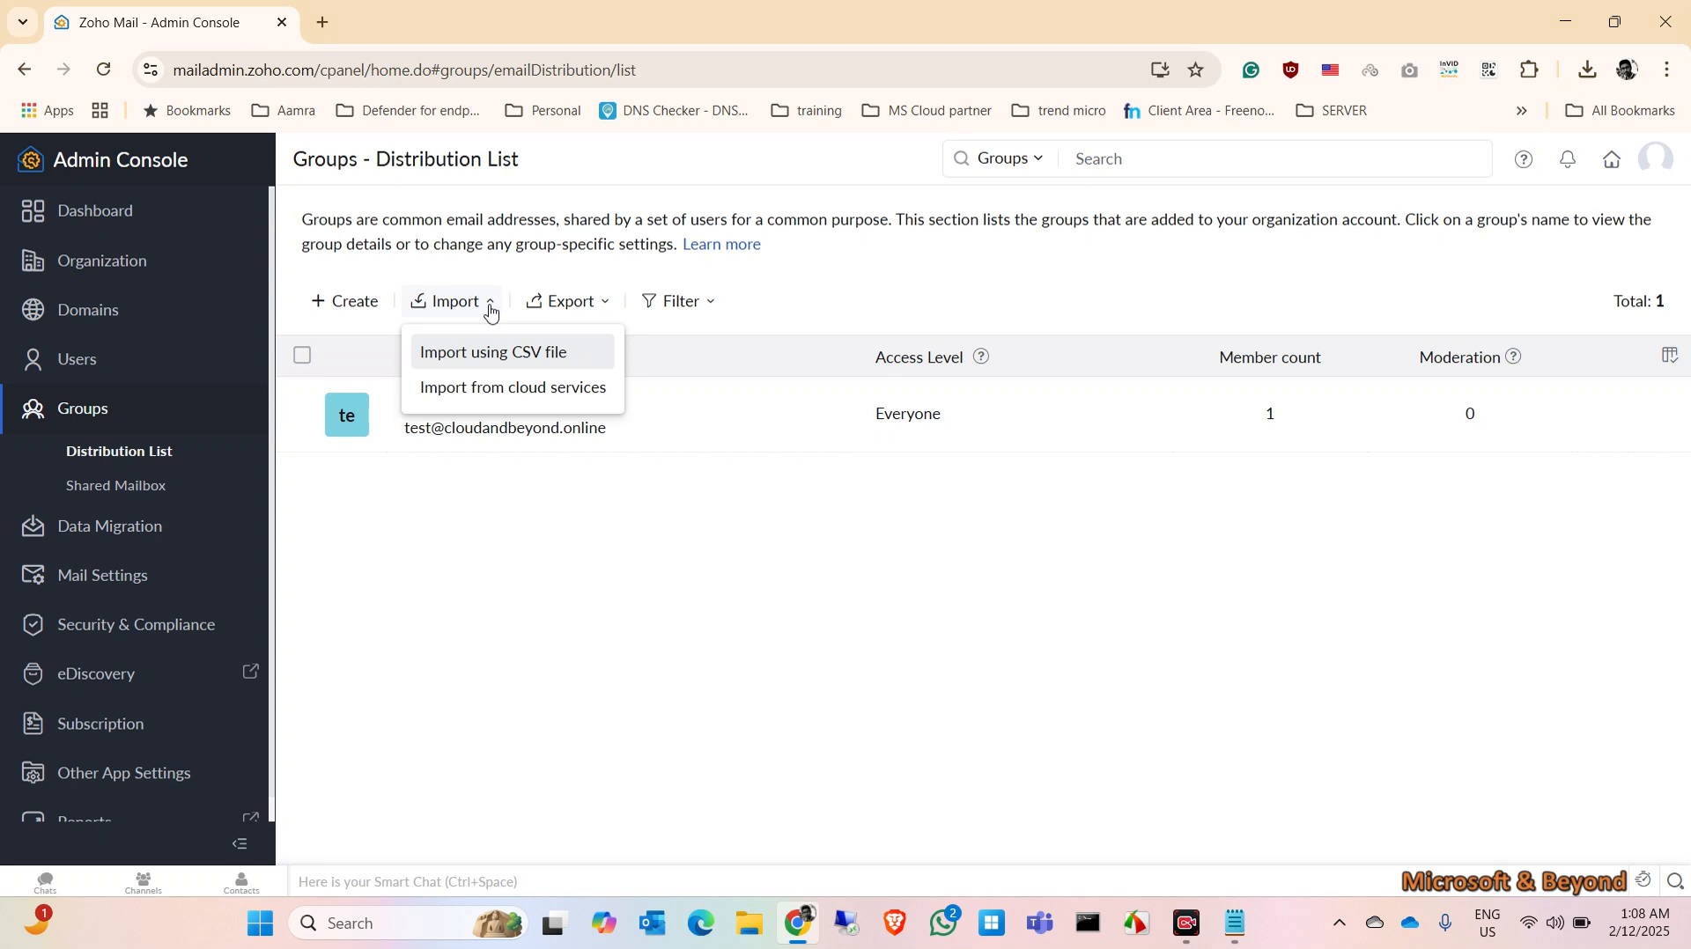
left_click(451, 357)
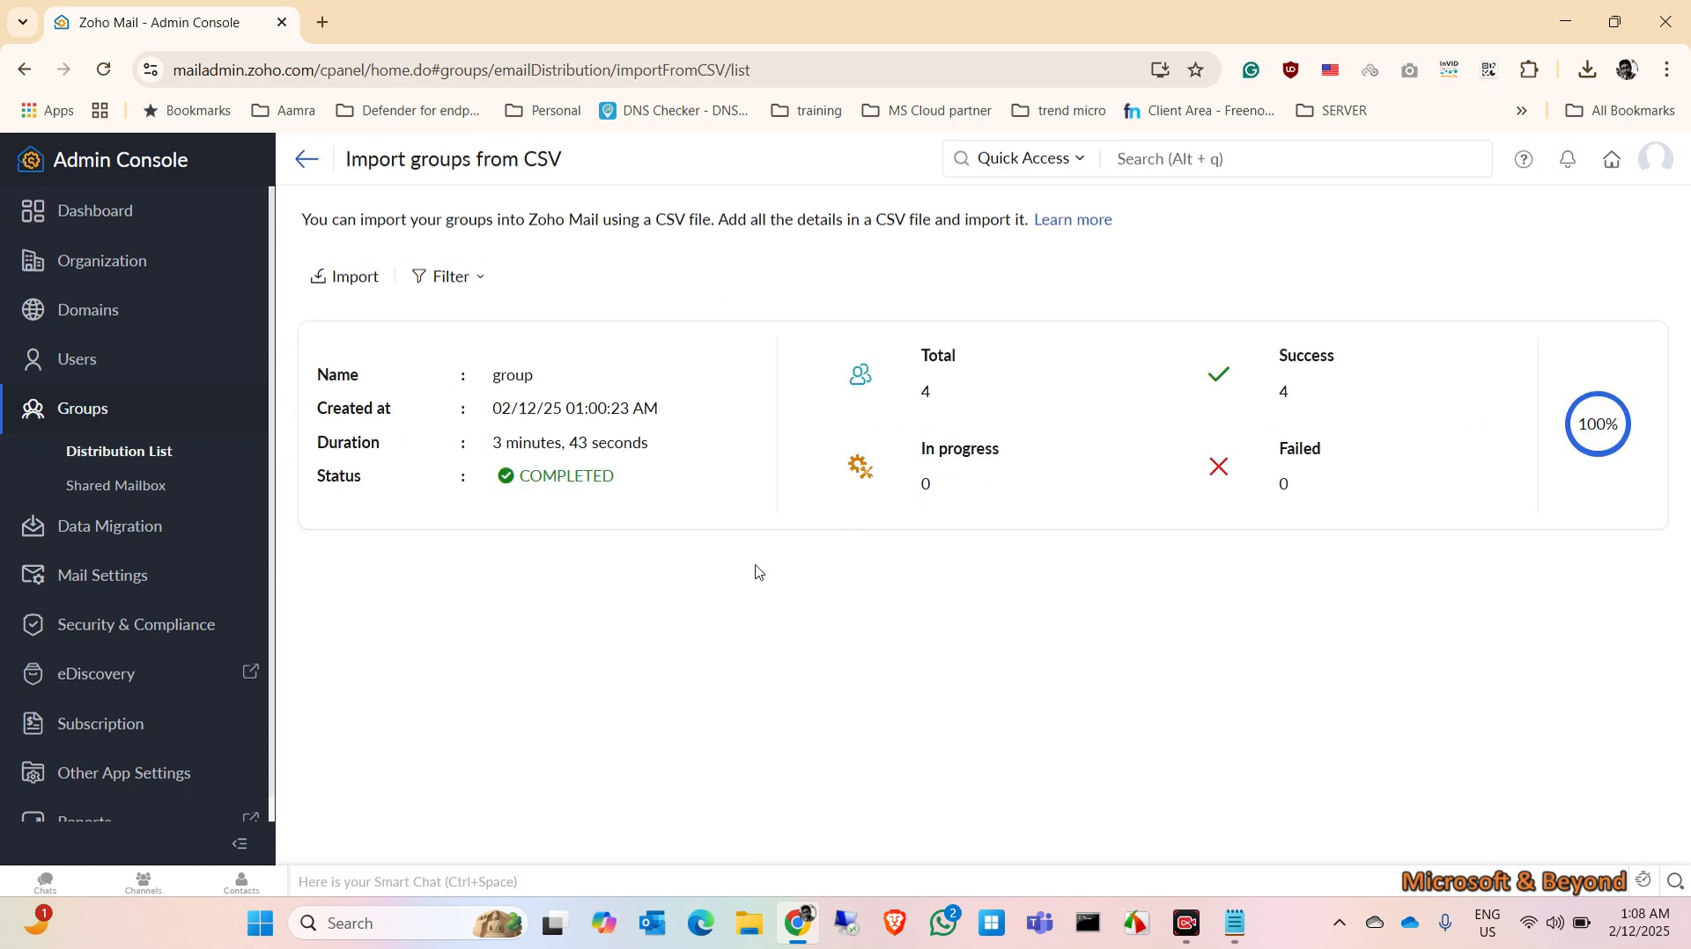
left_click(363, 289)
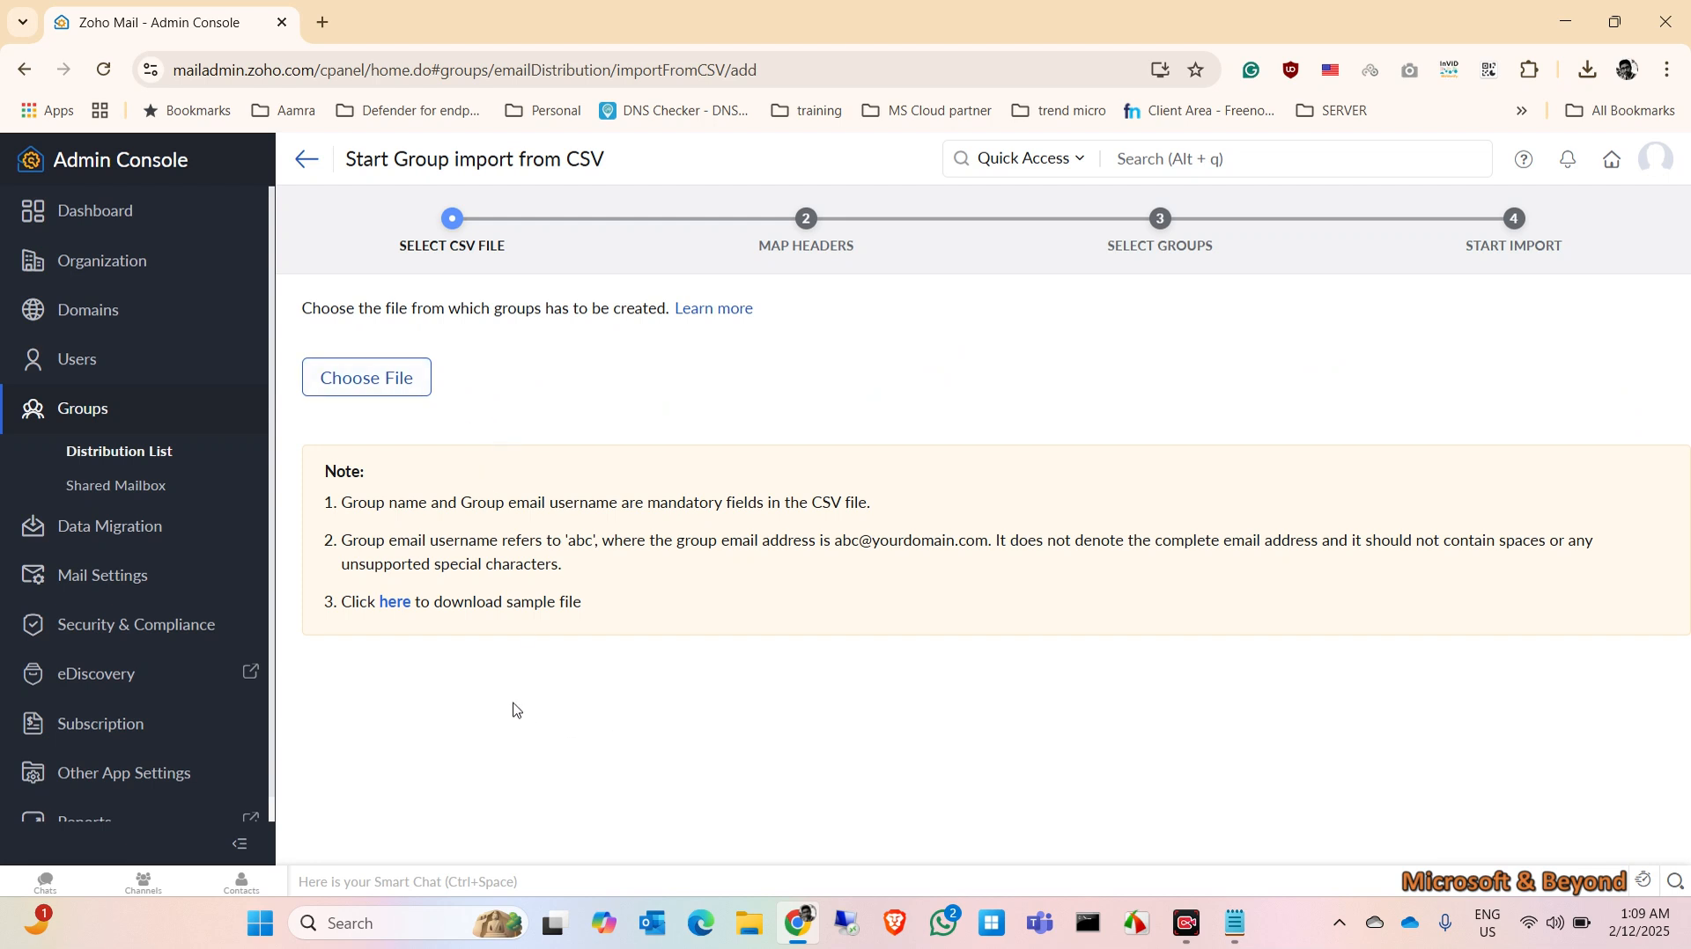
left_click(394, 606)
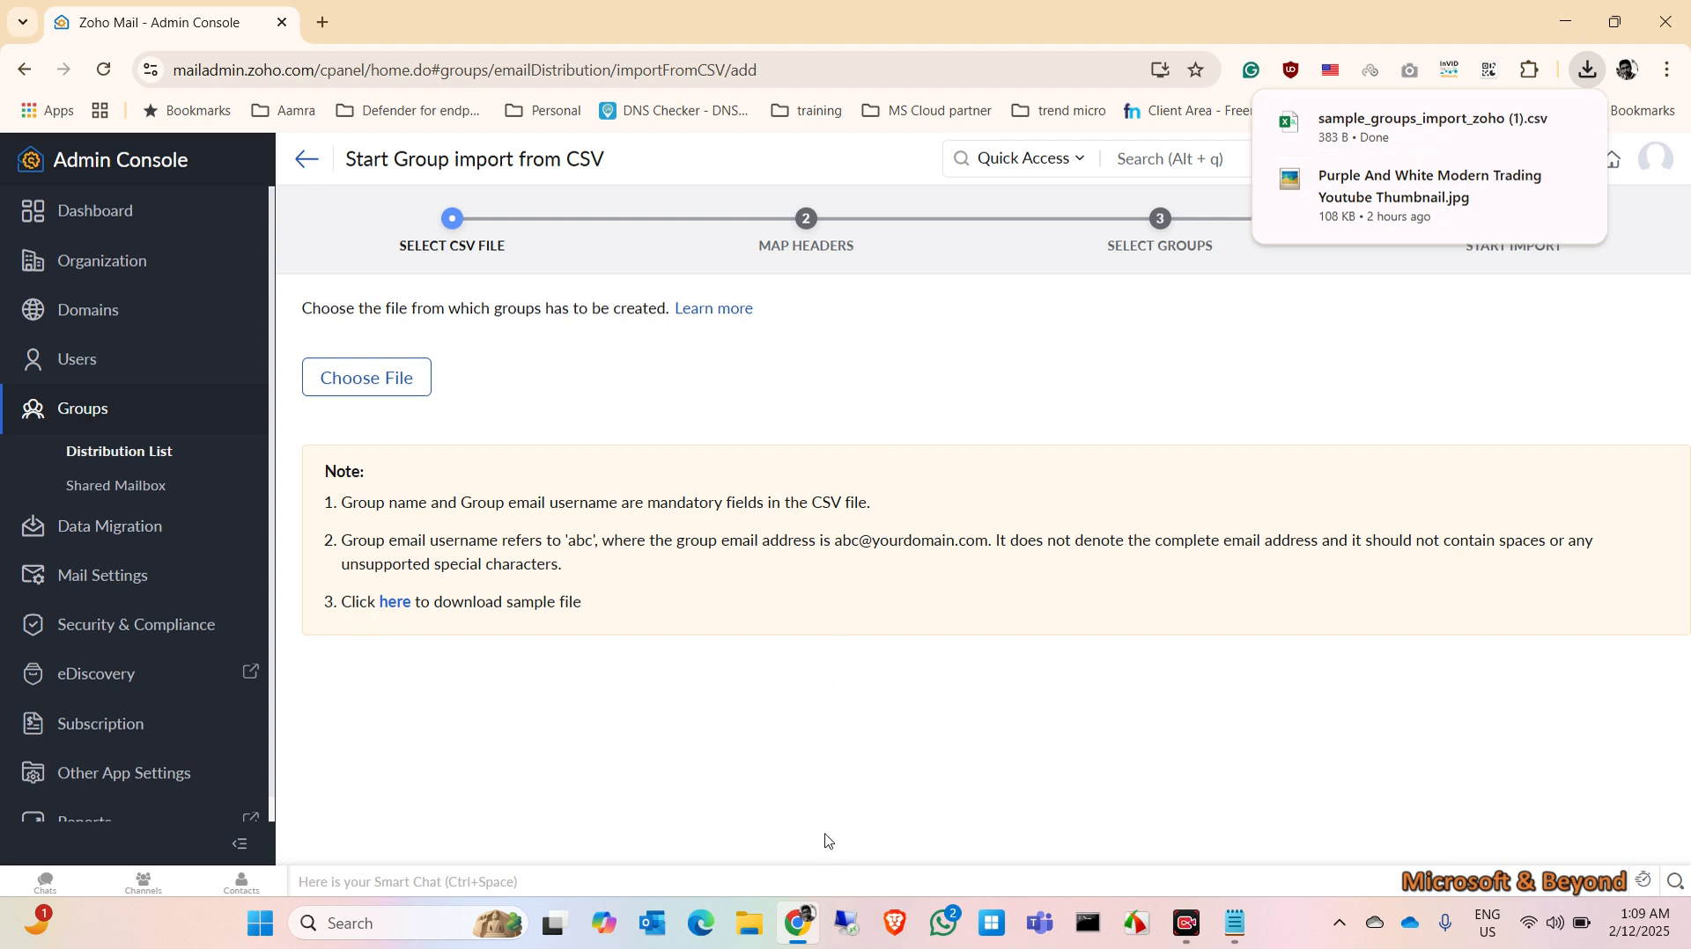
- Open sample_groups_import_zoho from the Downloads folder in Excel and fit all column widths to their contents
left_click(748, 923)
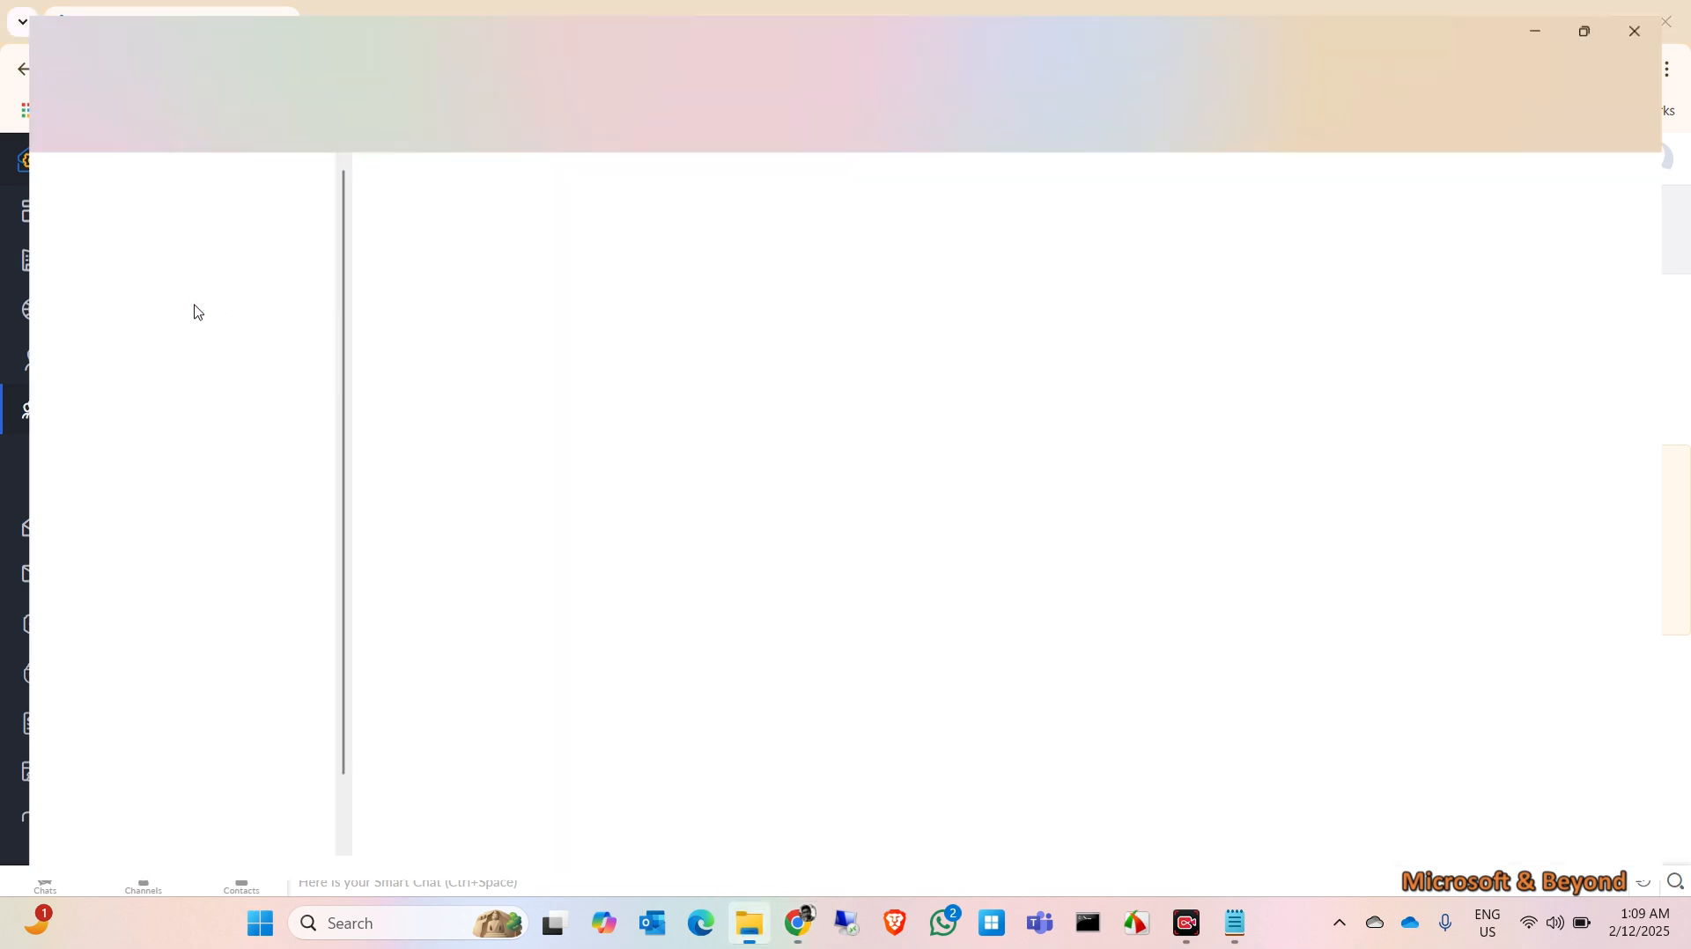
left_click(99, 381)
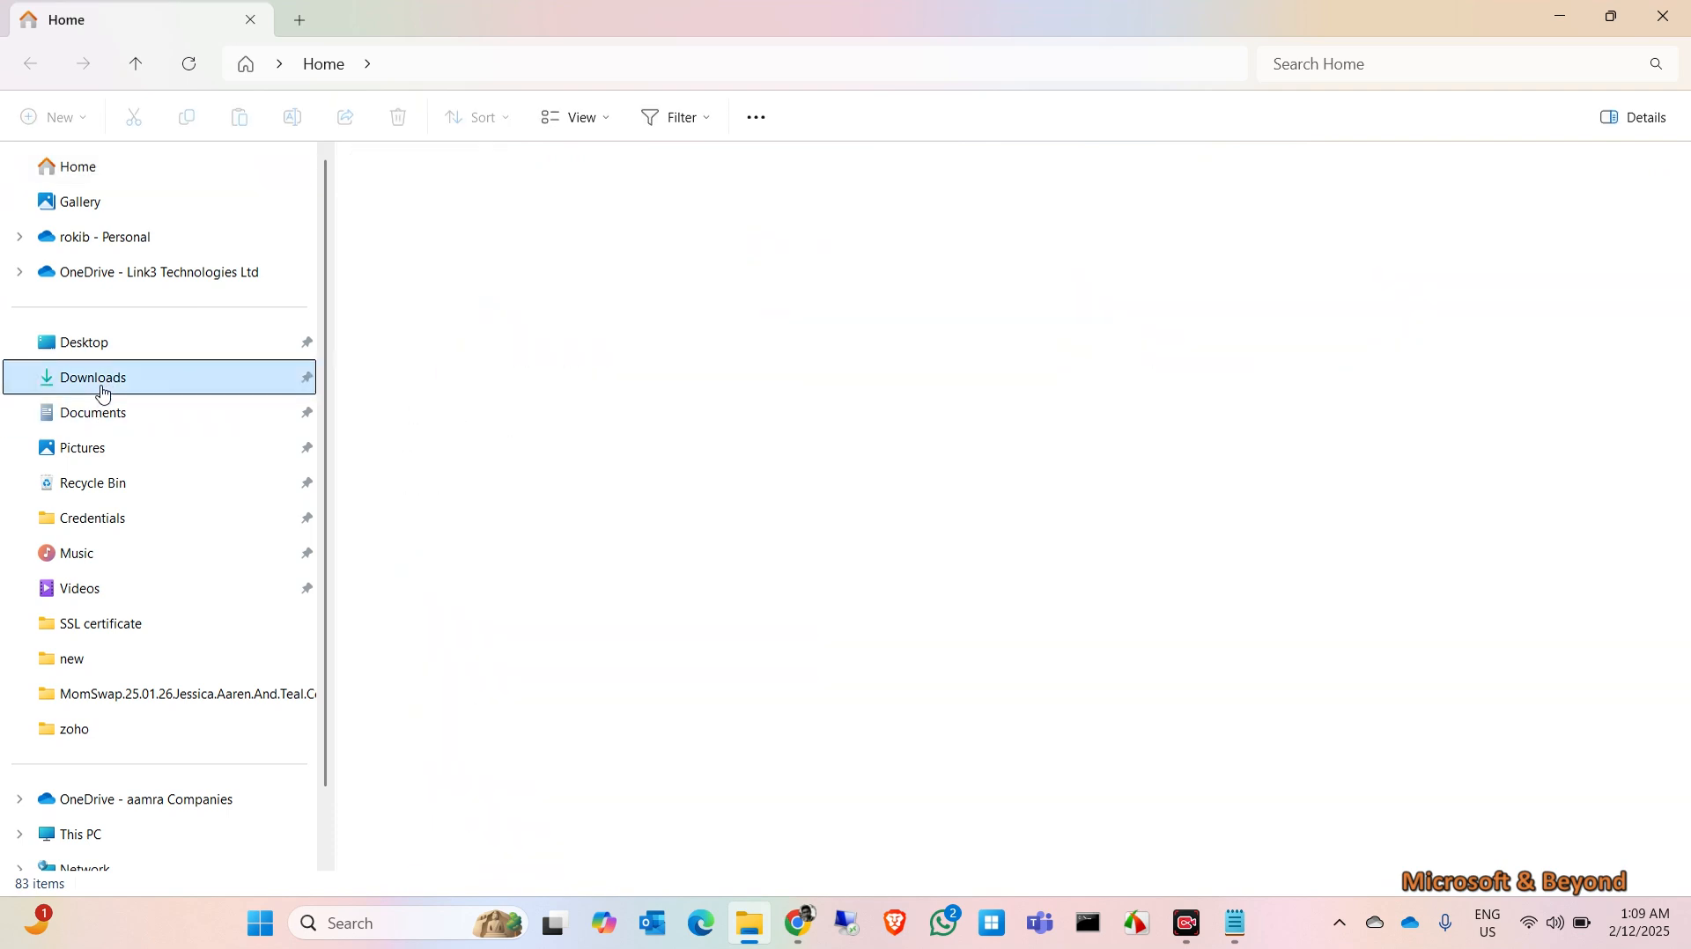
left_click(557, 250)
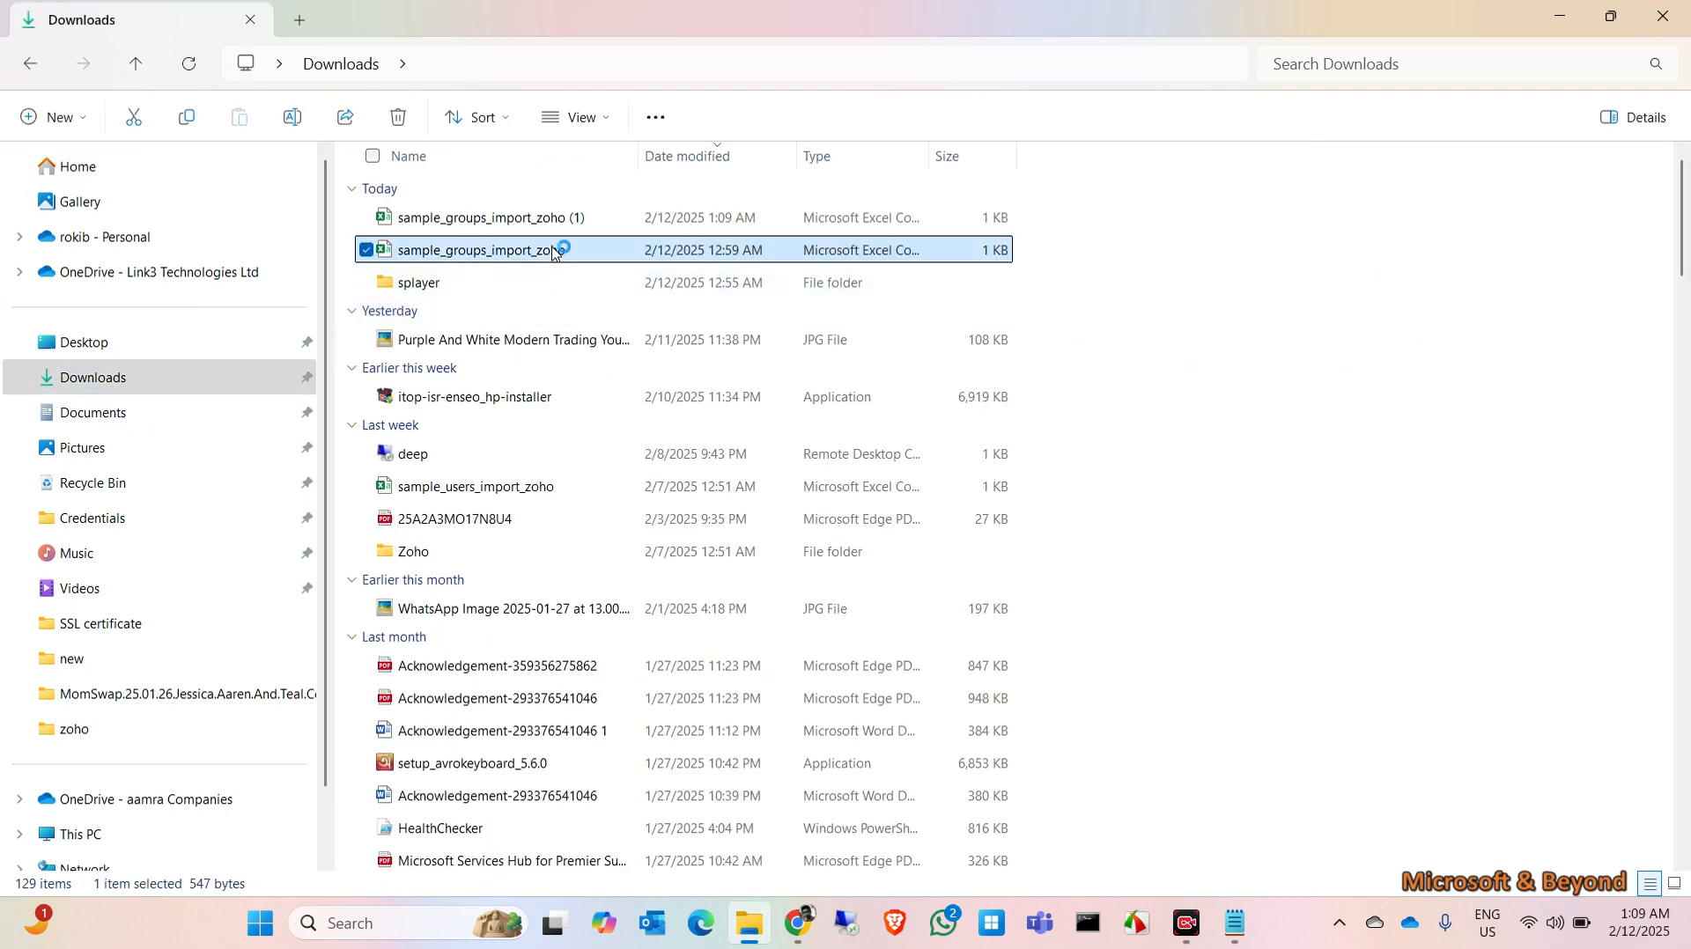
key("Return")
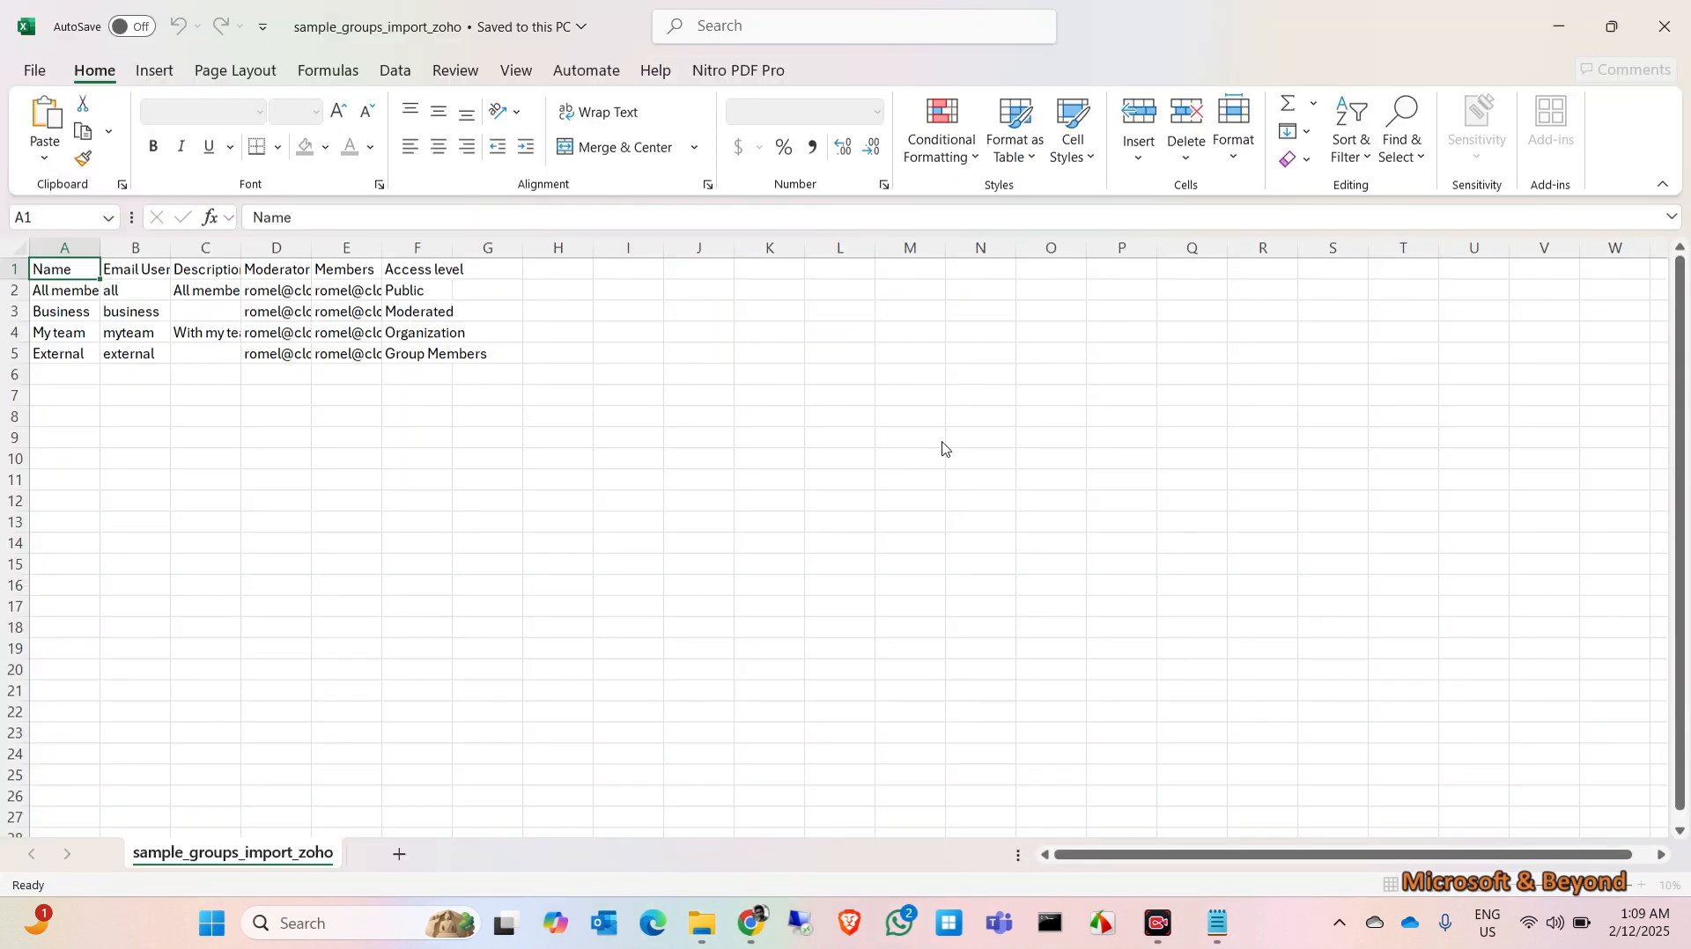
left_click(18, 281)
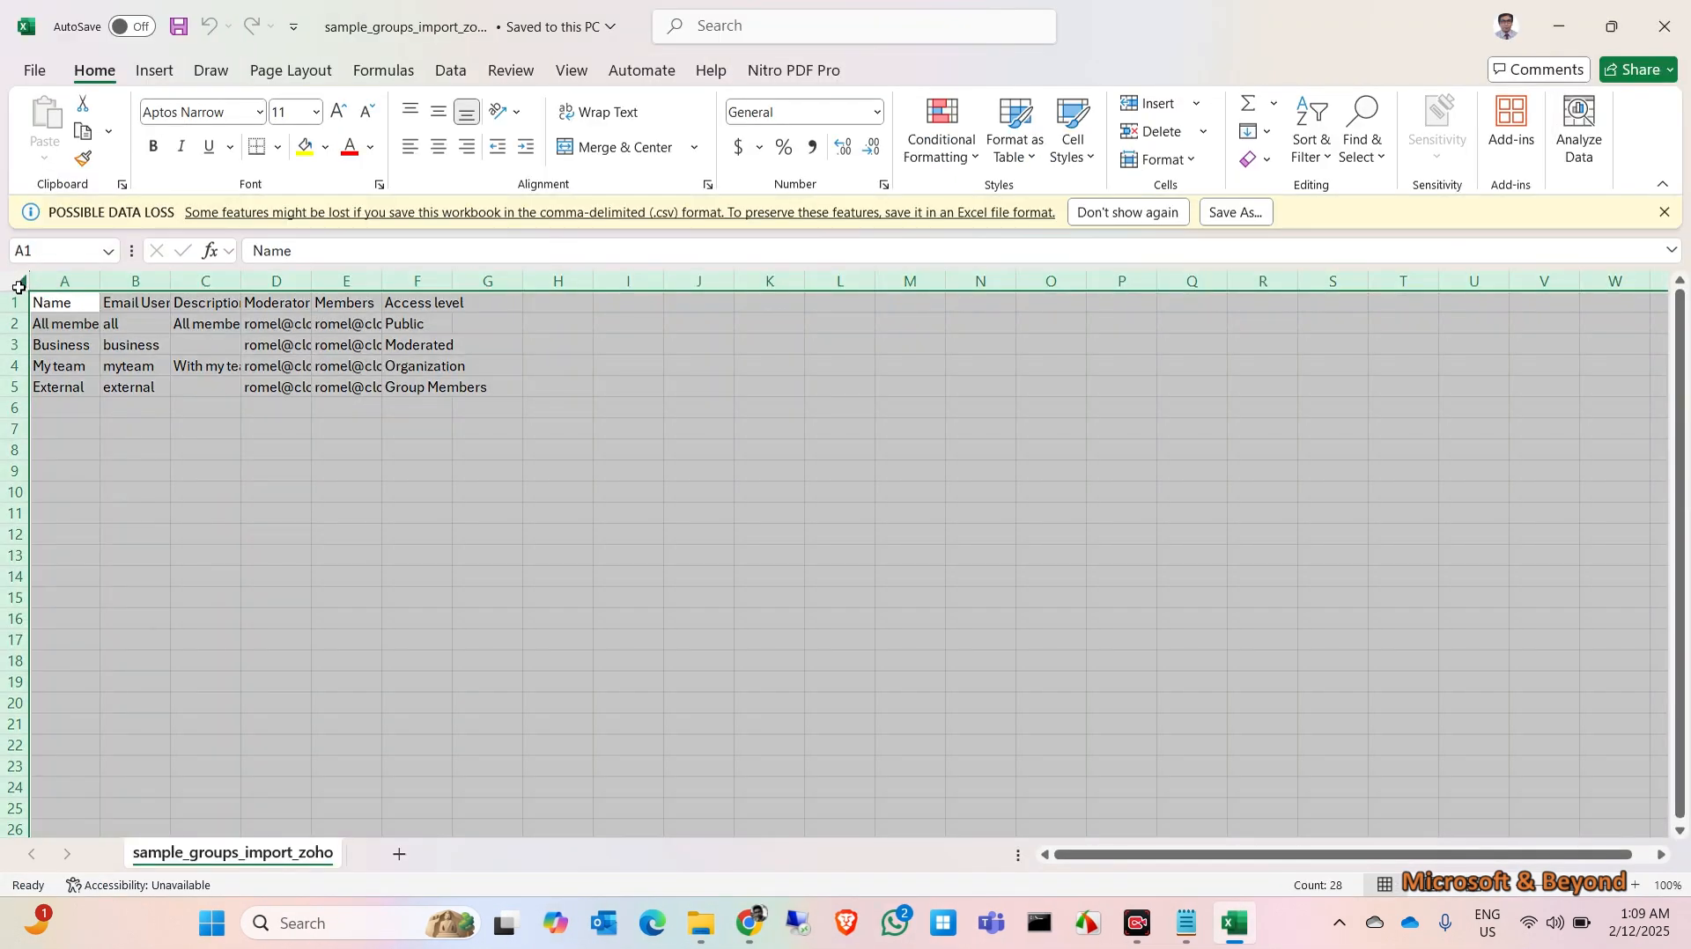
double_click(99, 280)
left_click(100, 450)
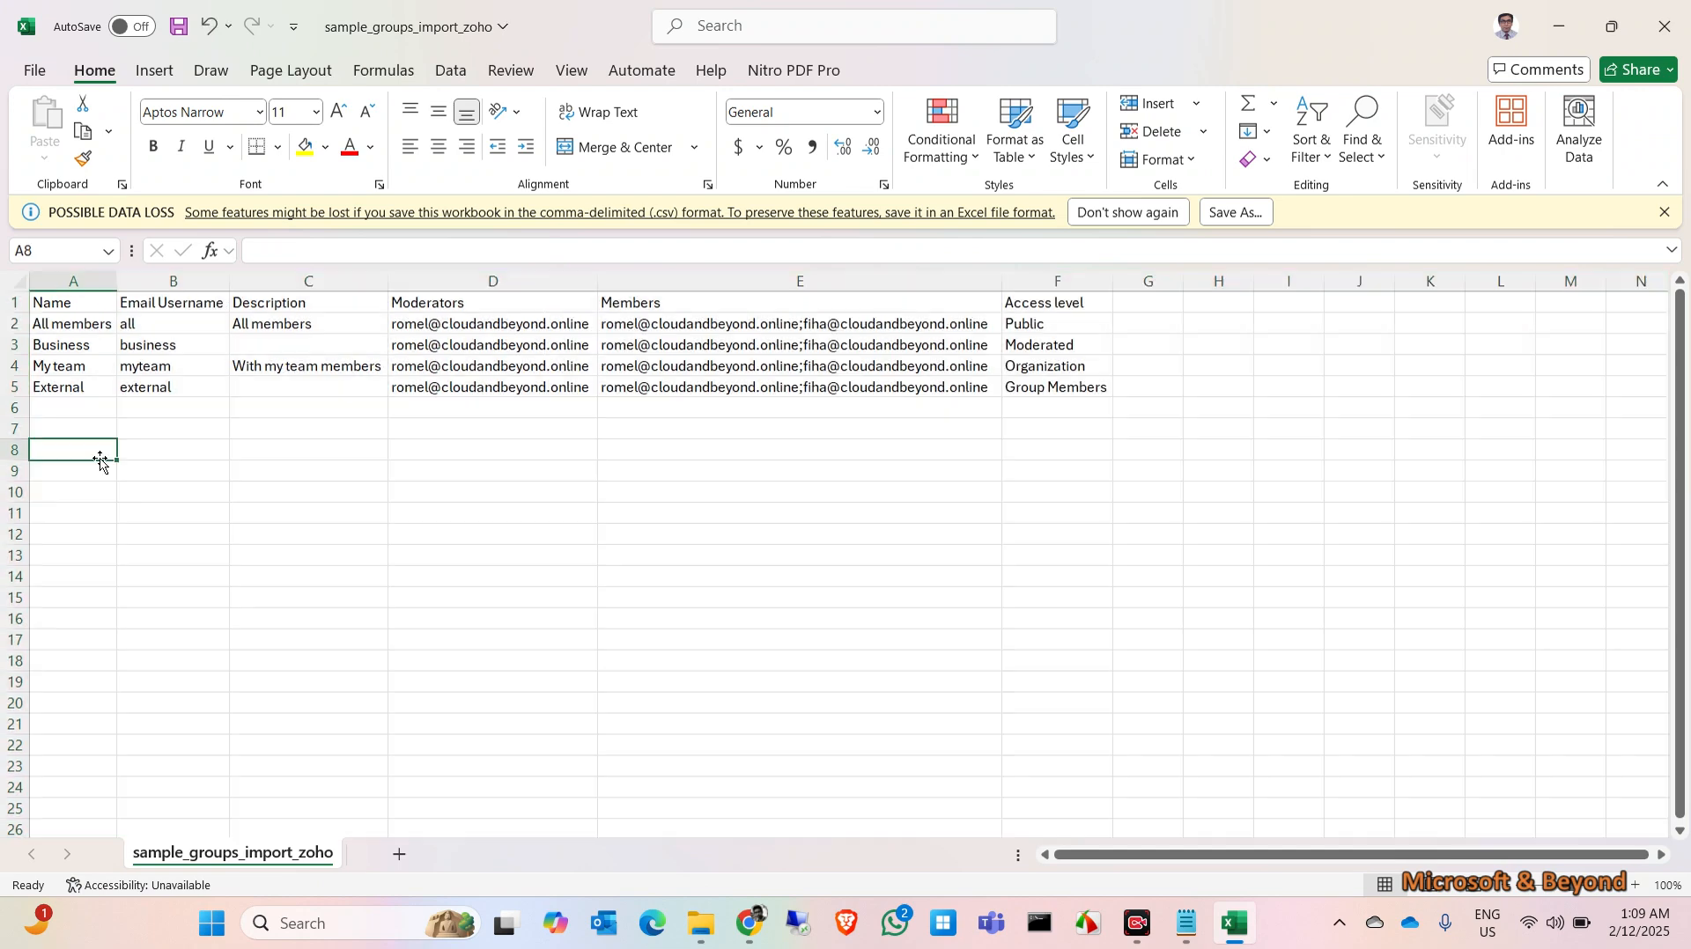
- Review the group name, members and access level entries in the CSV sheet and save the file
left_click(91, 331)
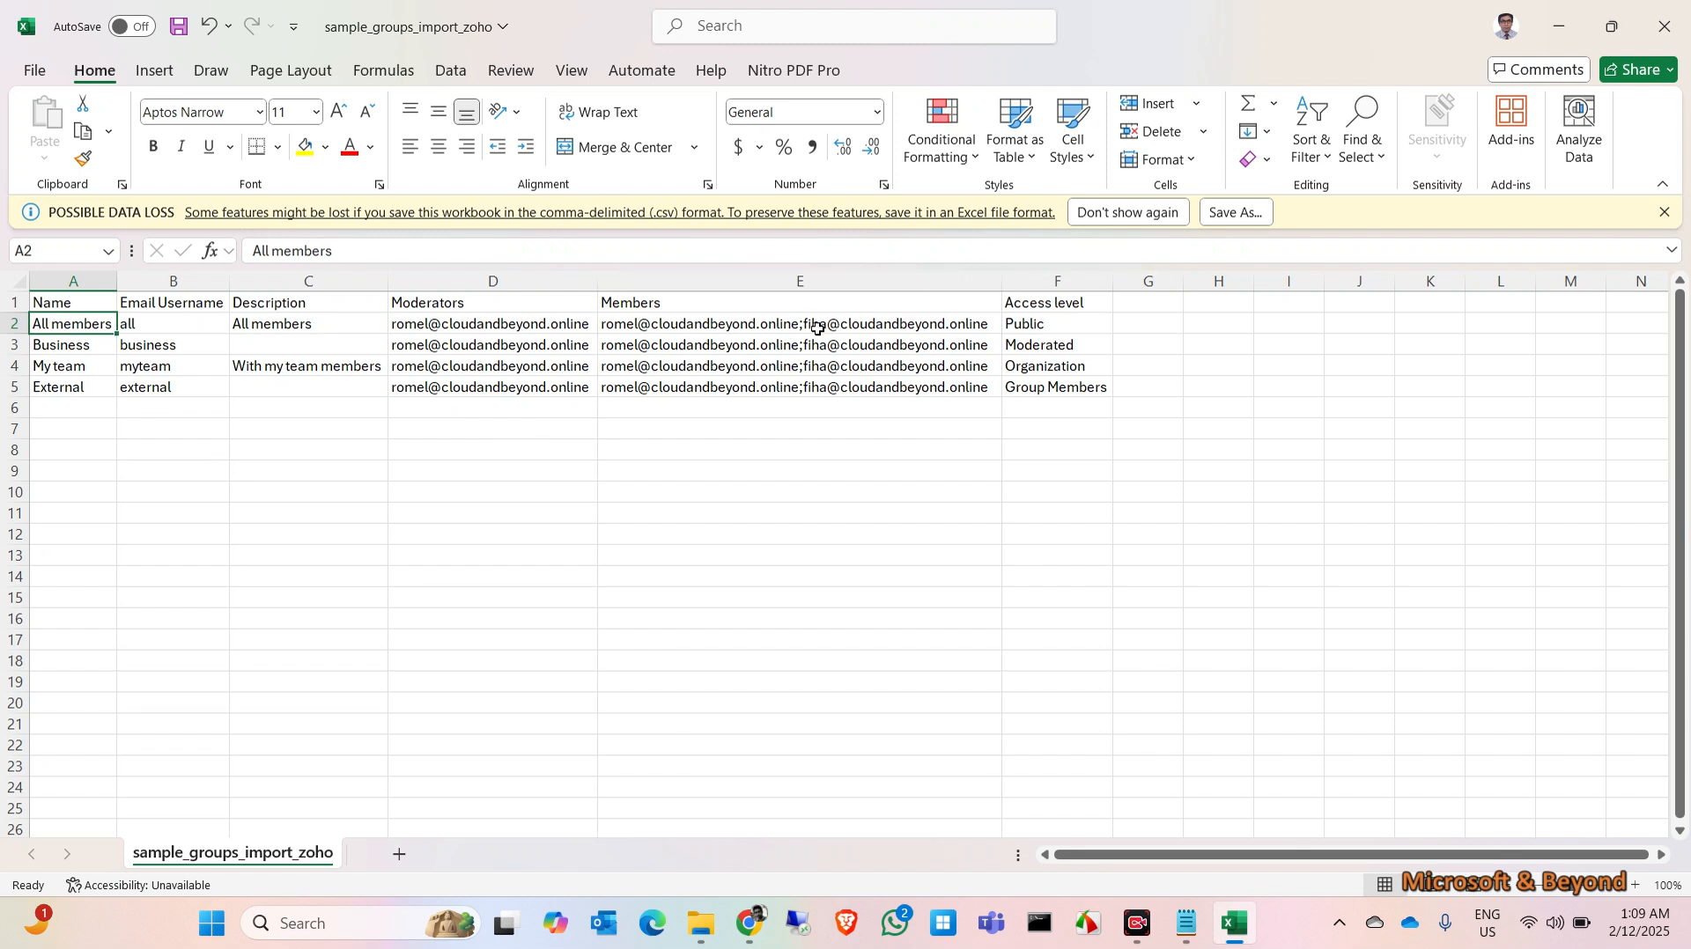
left_click(819, 328)
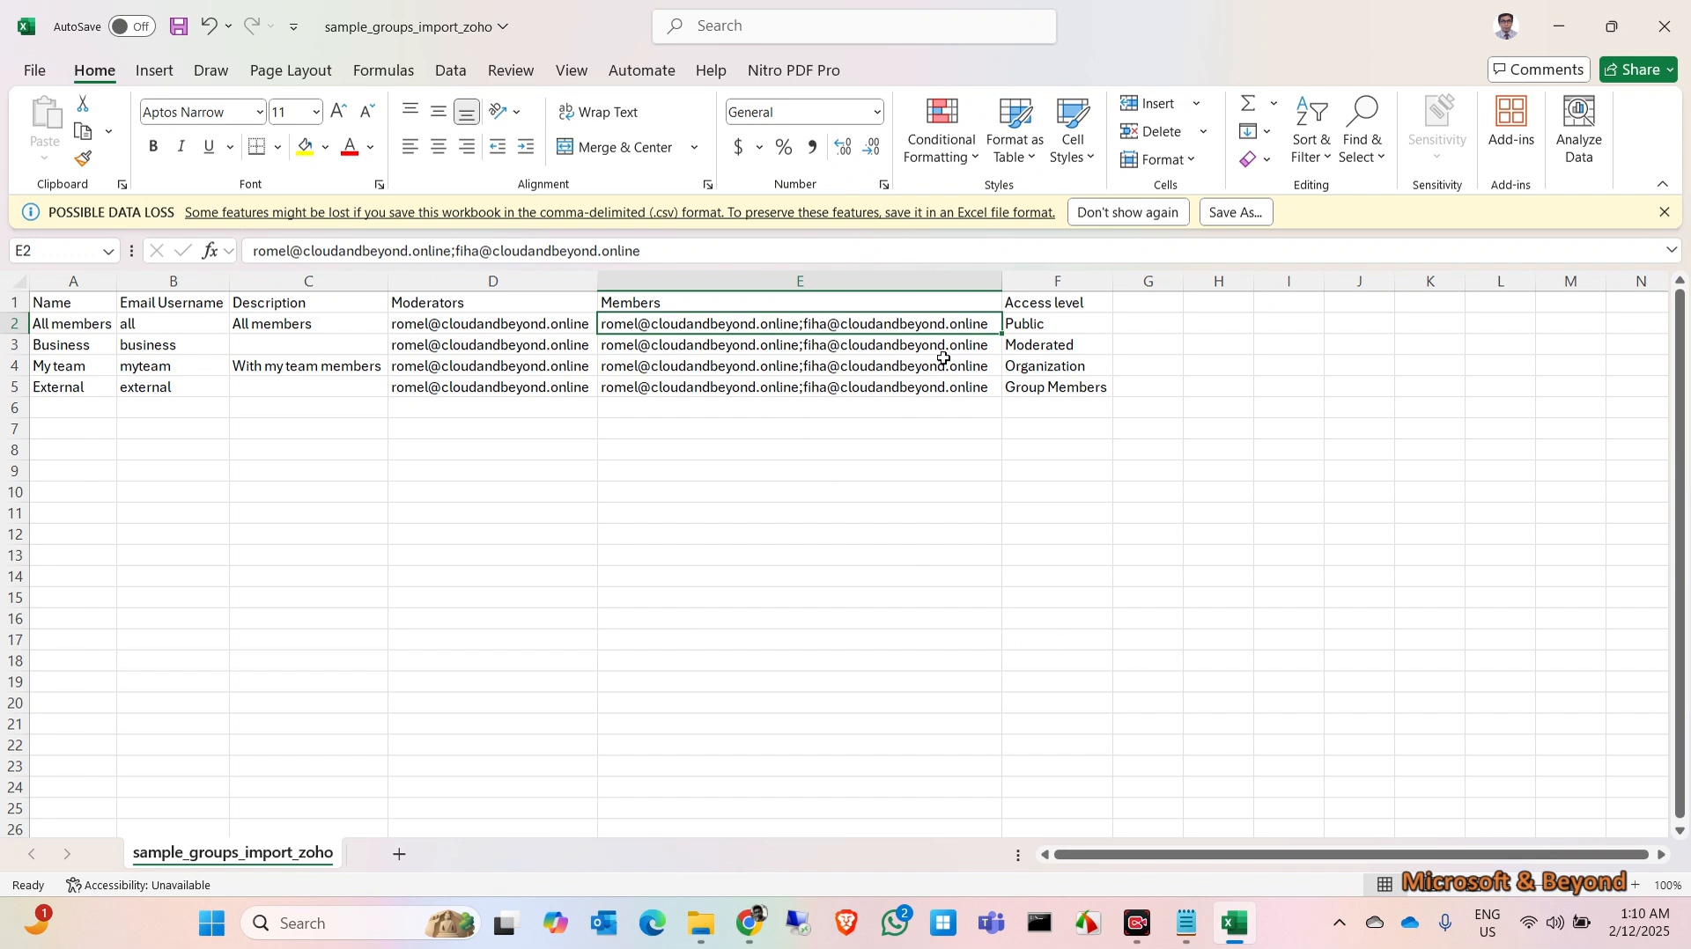
left_click(1079, 303)
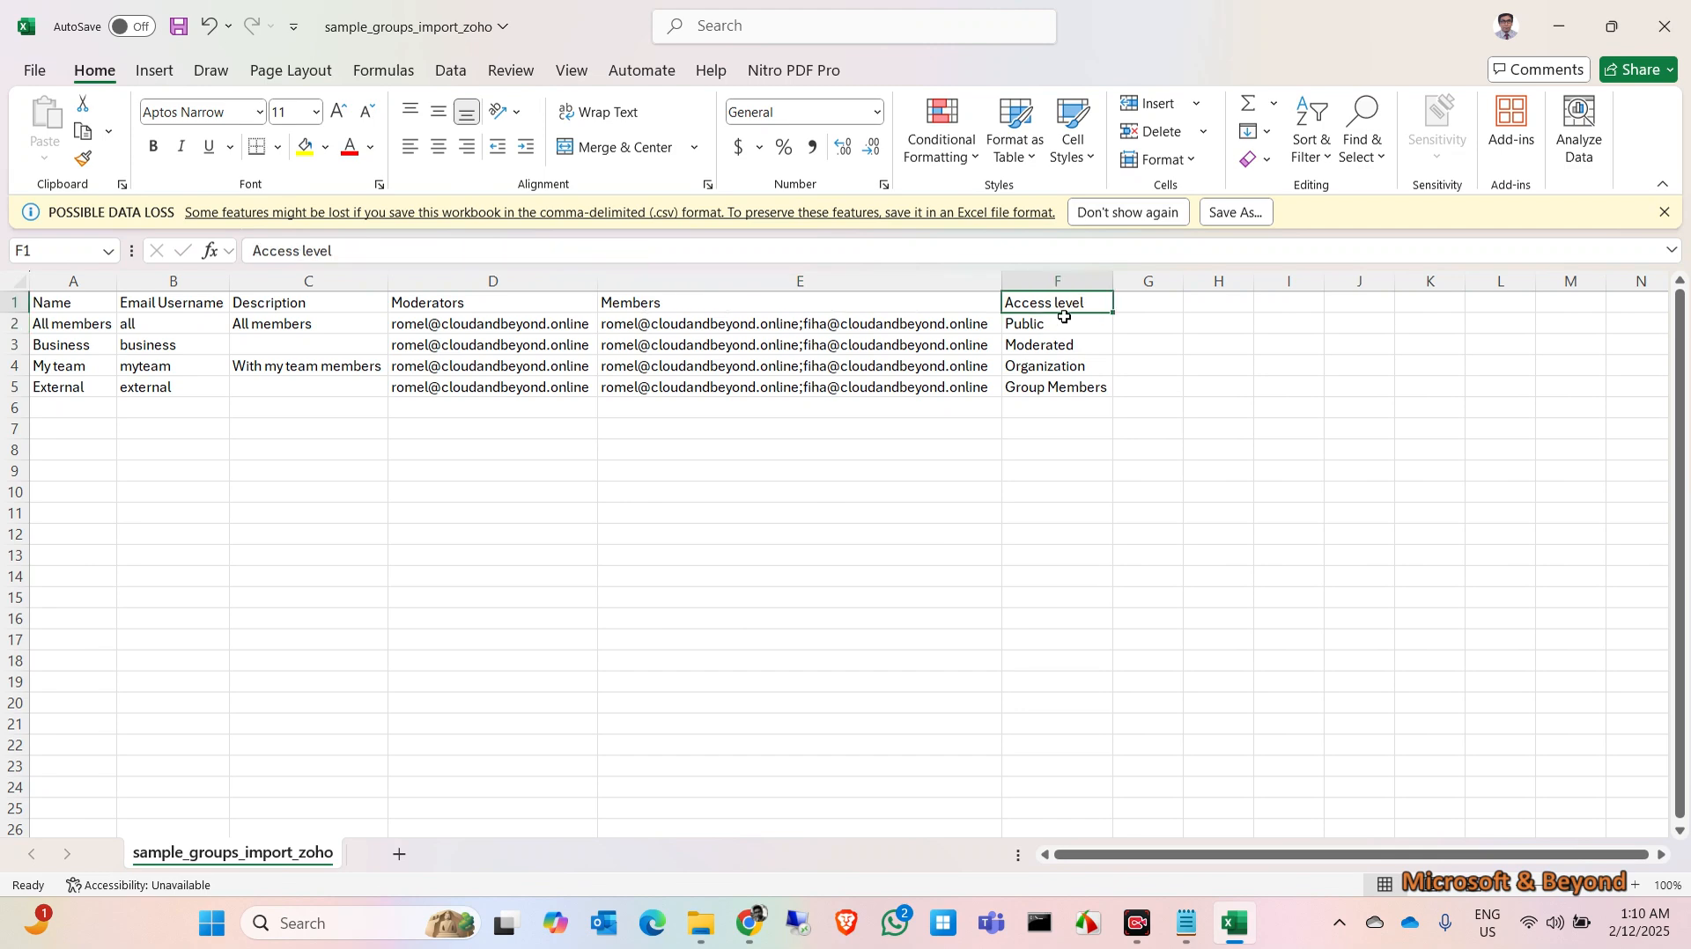
left_click(1054, 325)
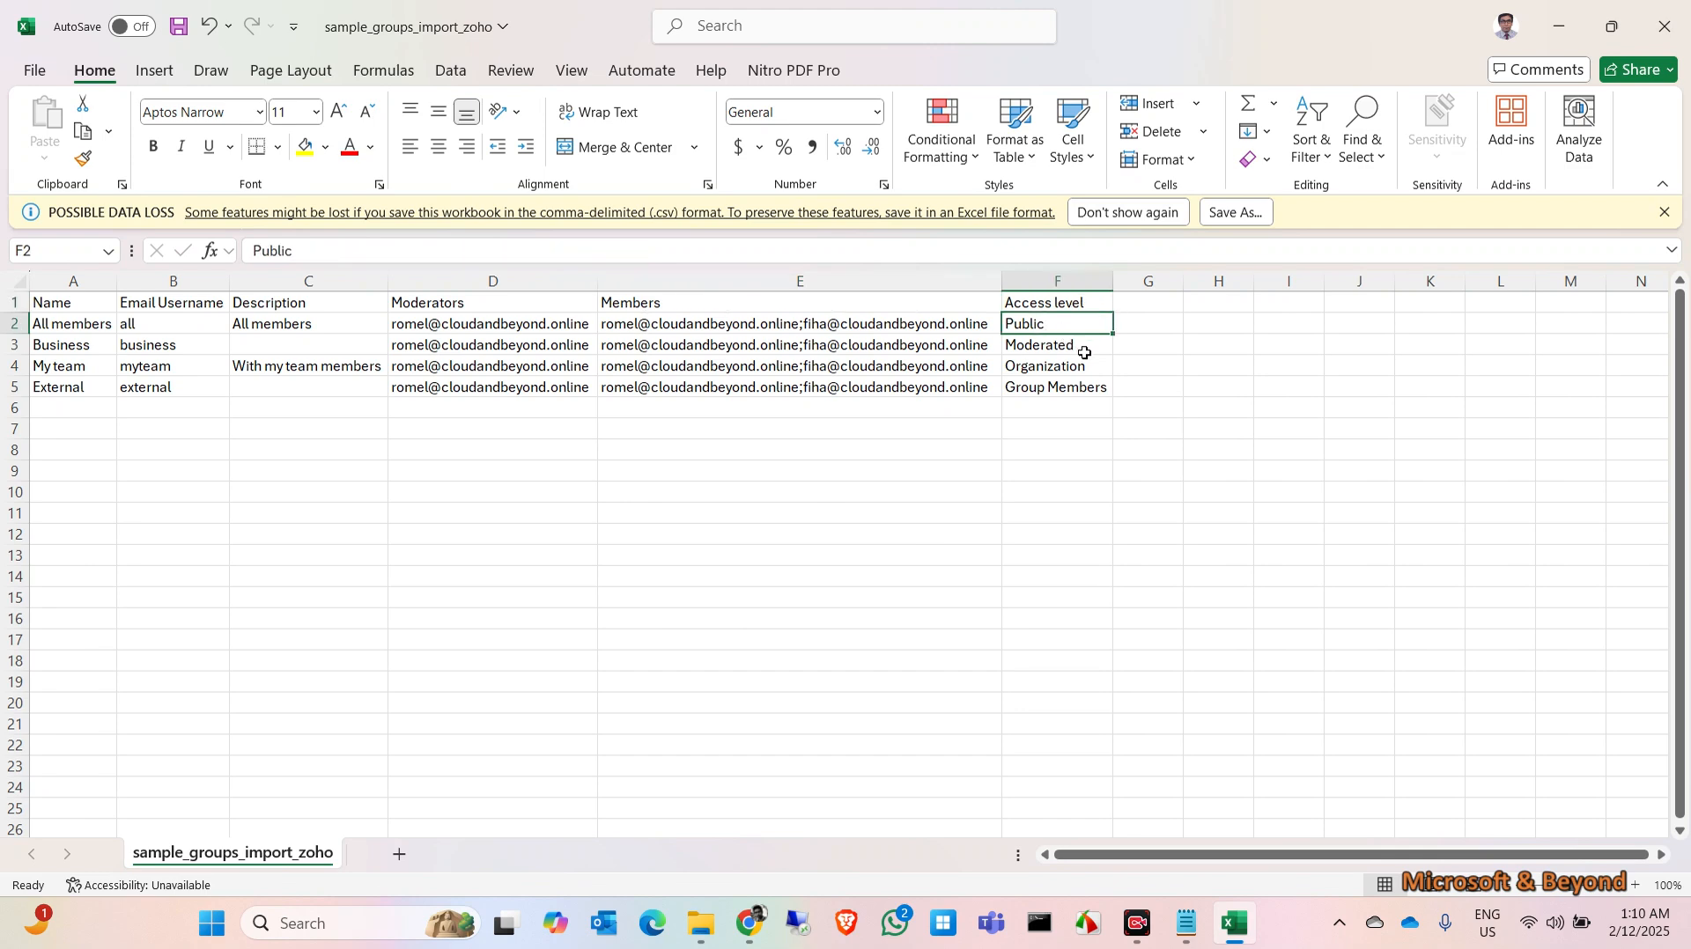
left_click(1083, 353)
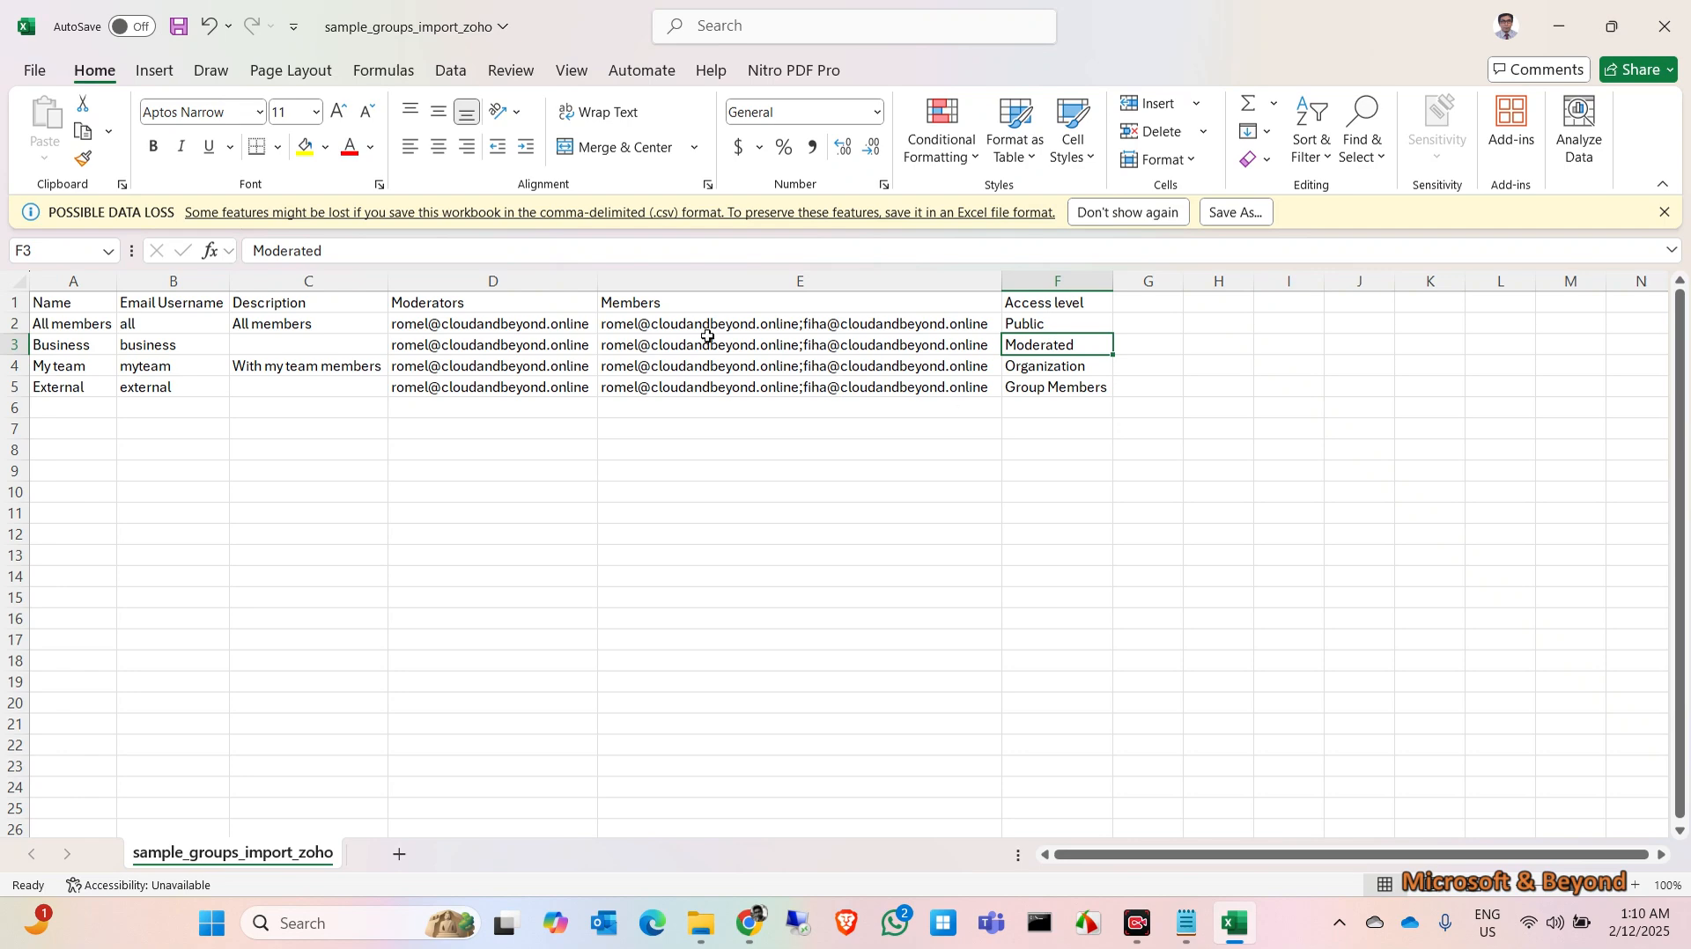
left_click(179, 29)
- Switch back to the Zoho Mail Admin Console, upload sample_groups_import_zoho as the import CSV, and accept the automatic header mapping and all four groups
mouse_move(760, 942)
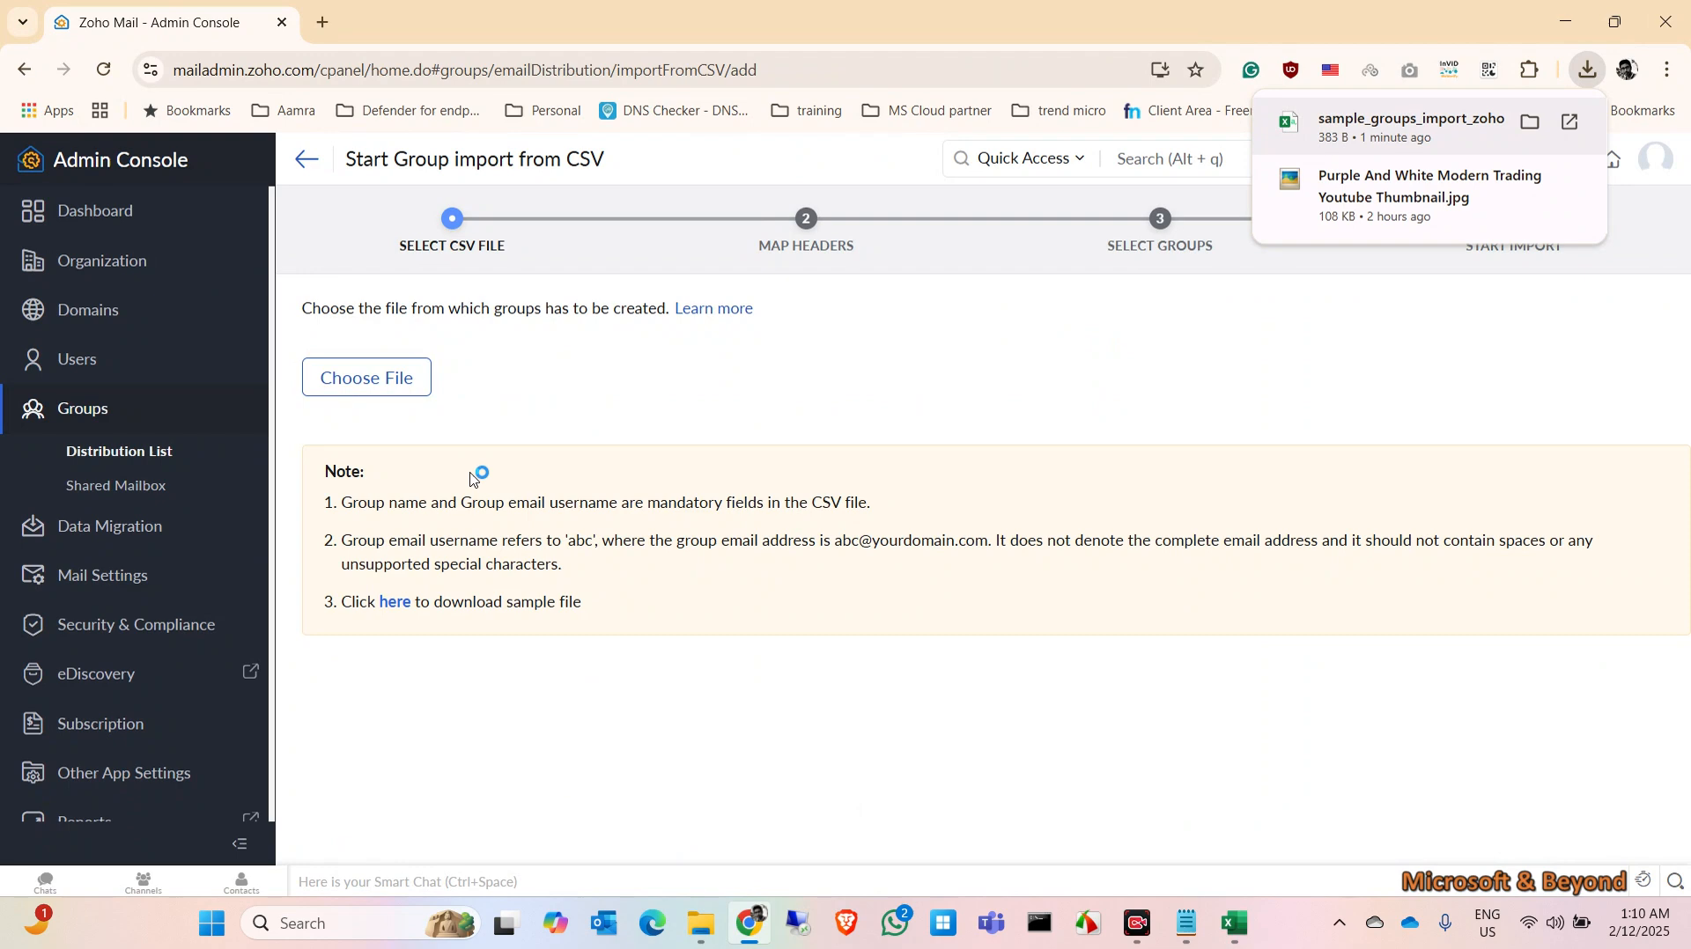
left_click(385, 394)
left_click(869, 530)
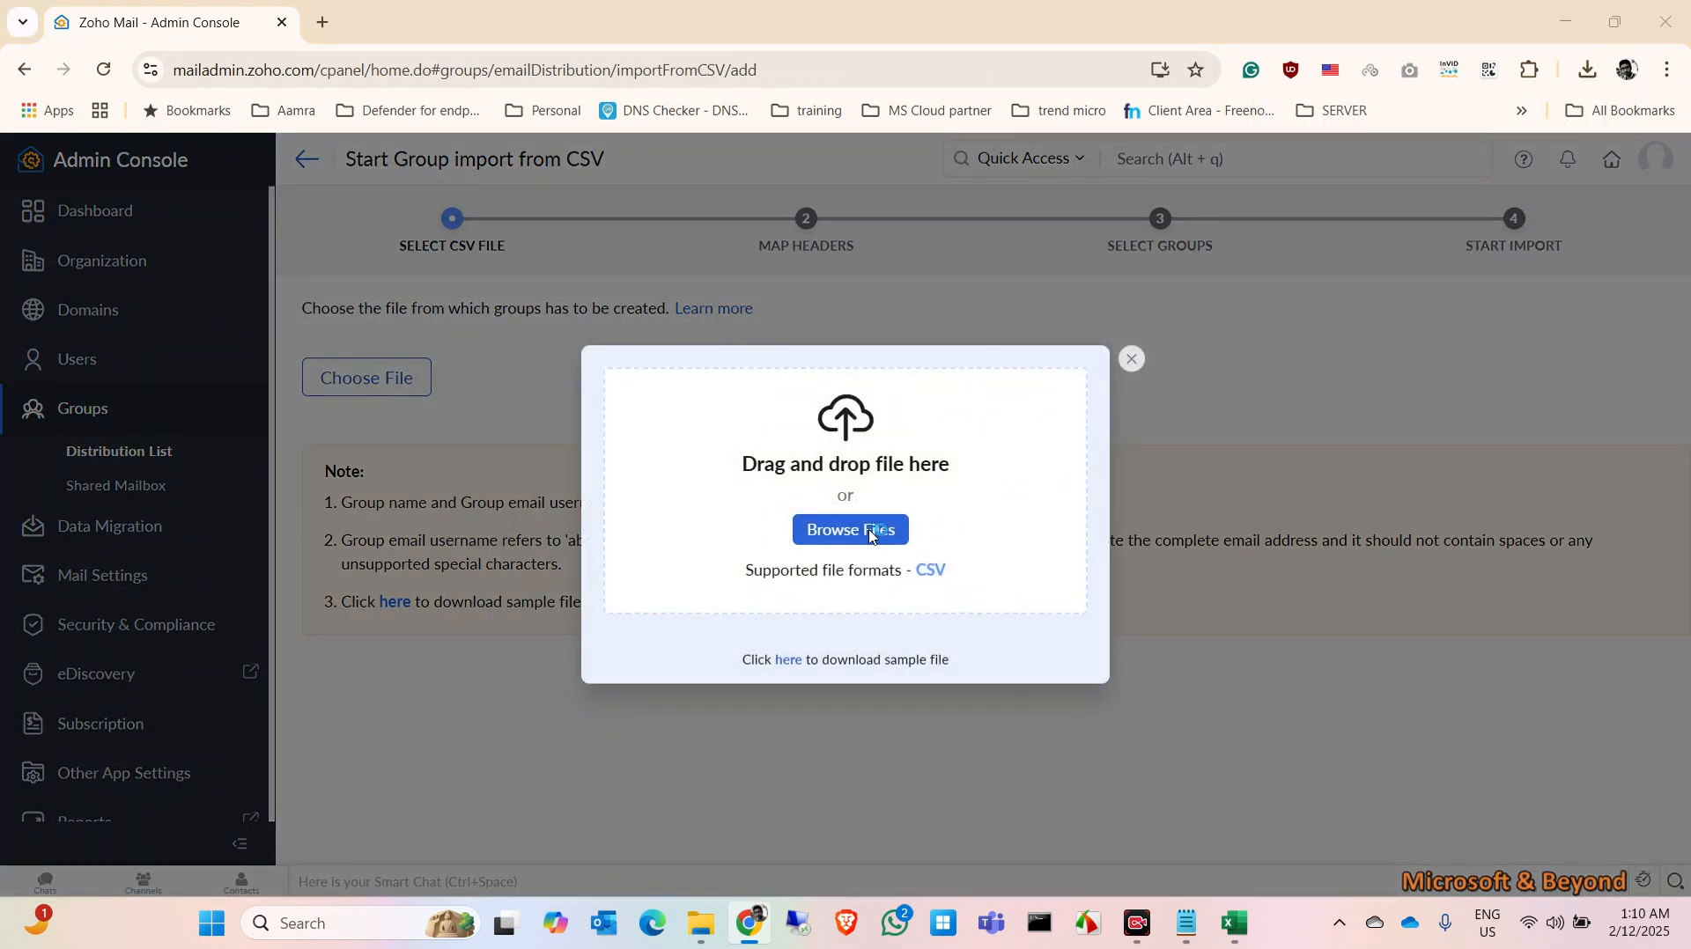
left_click(334, 204)
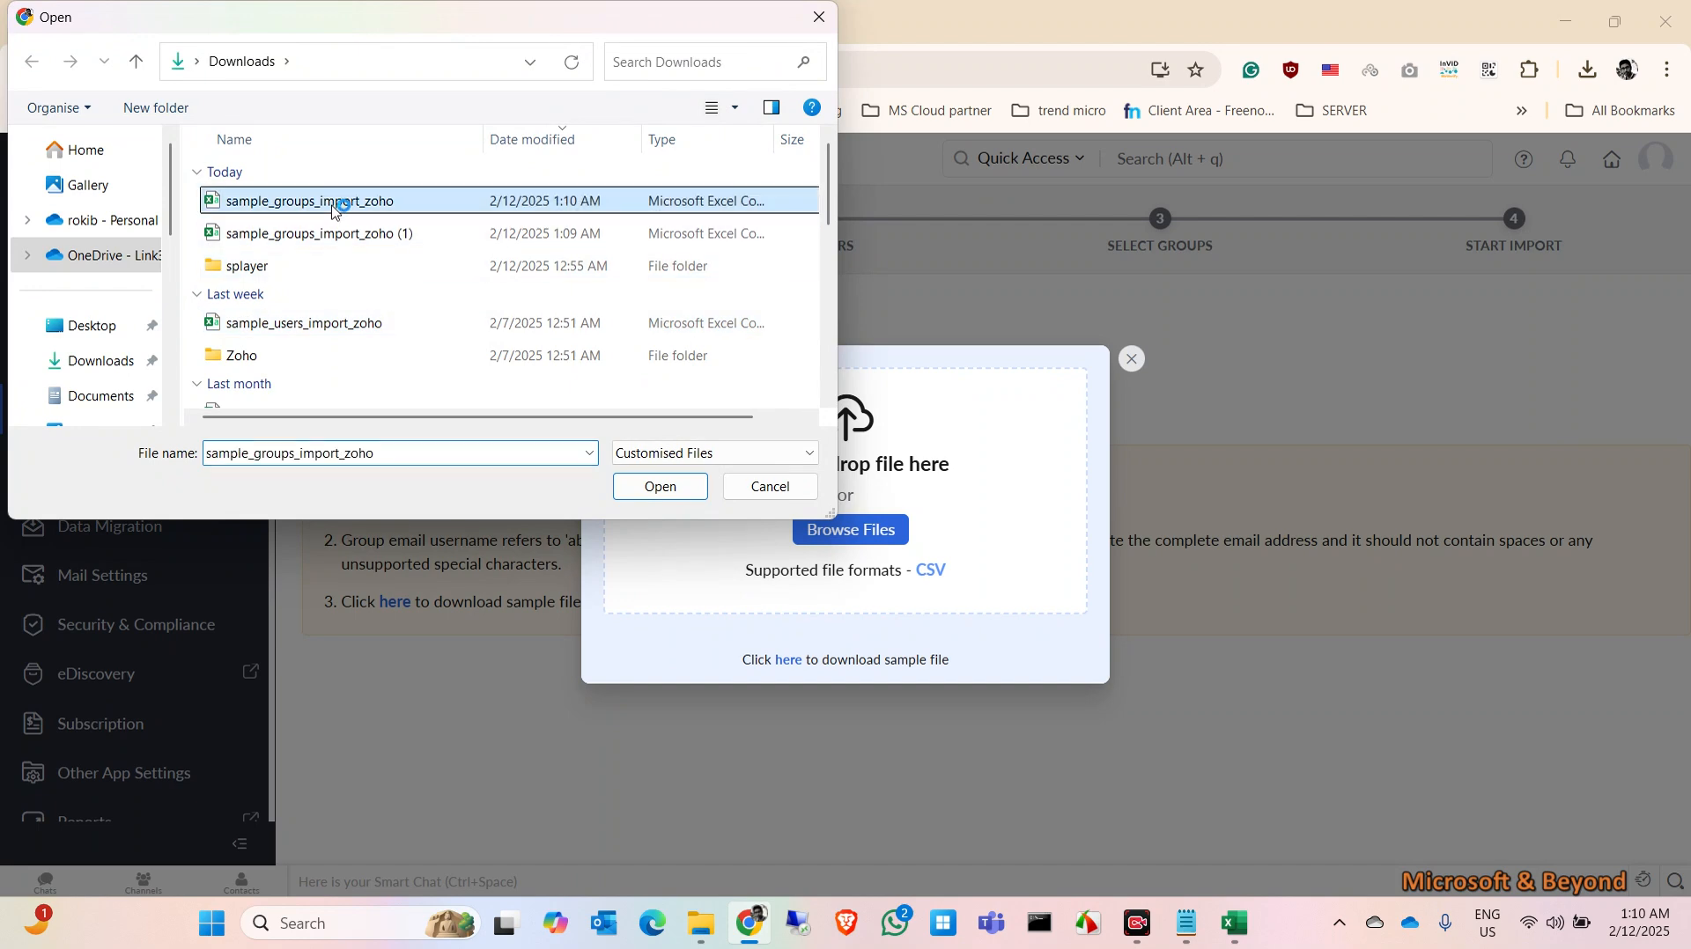
left_click(652, 487)
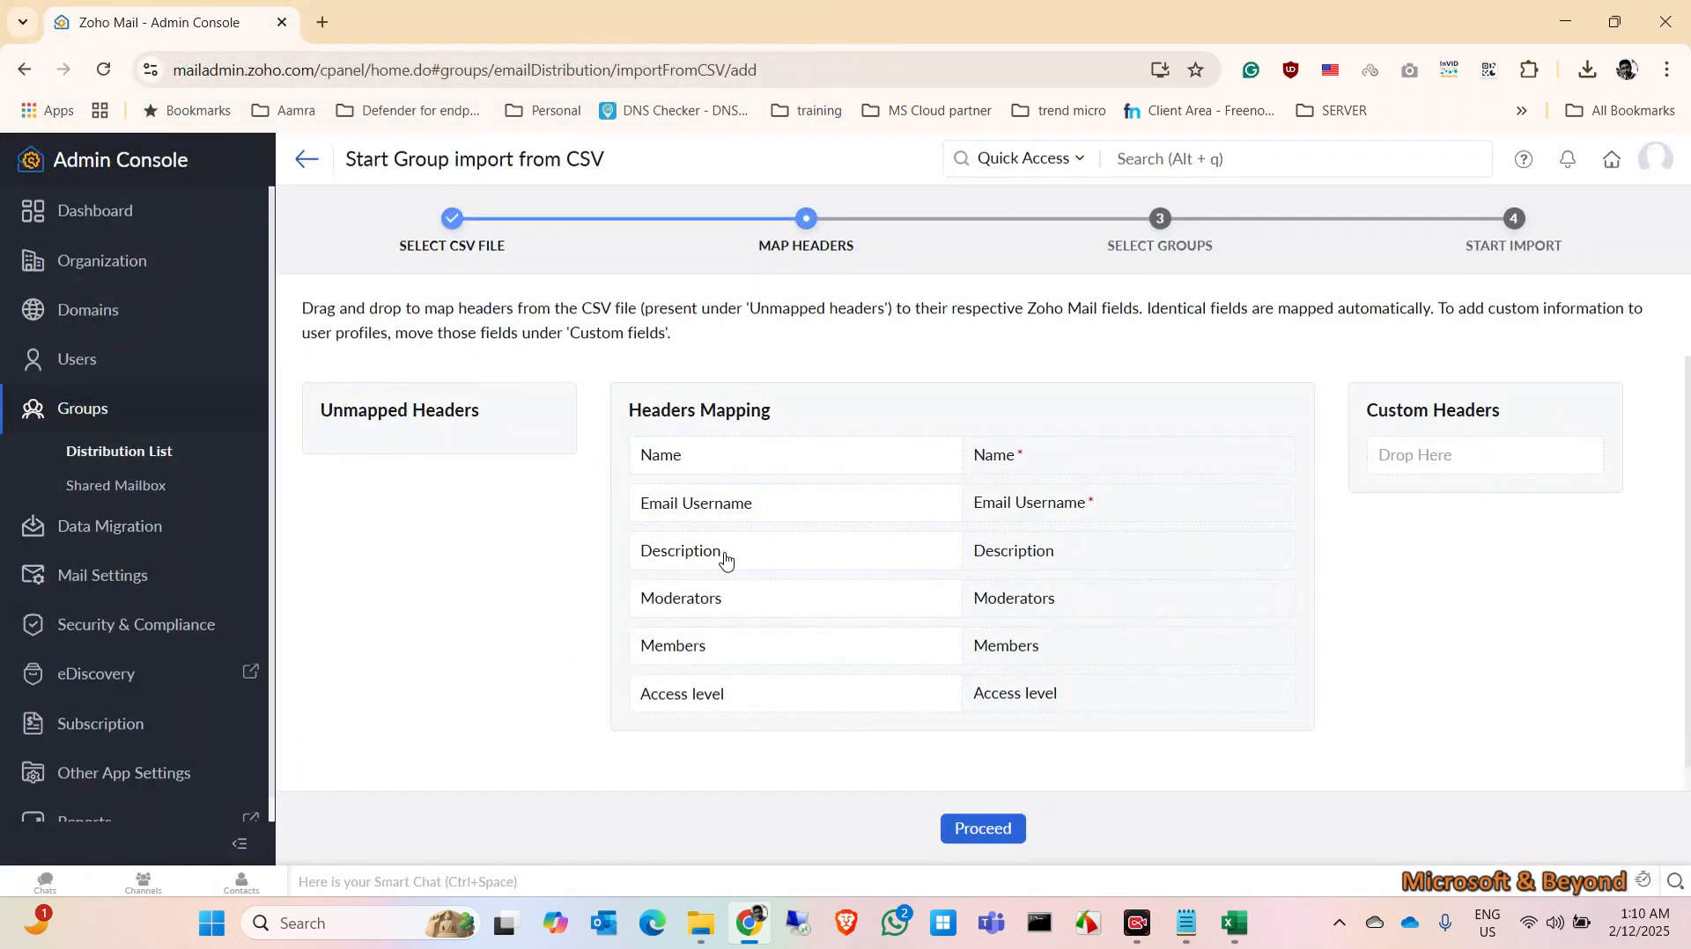
left_click(1009, 847)
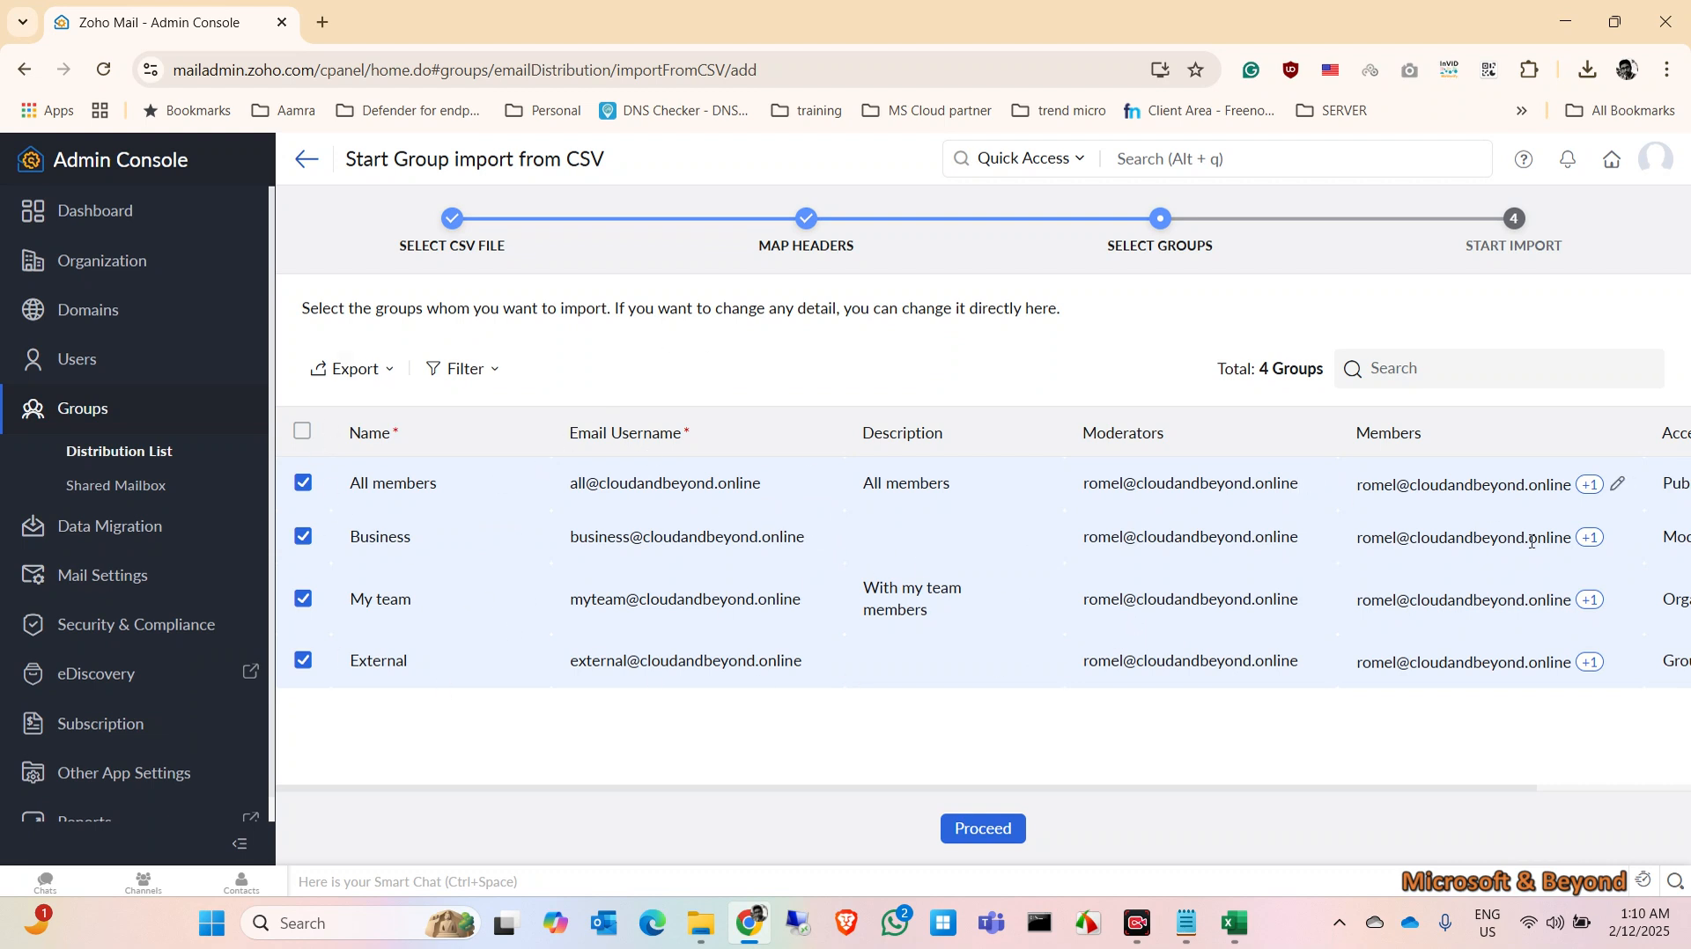
left_click(991, 833)
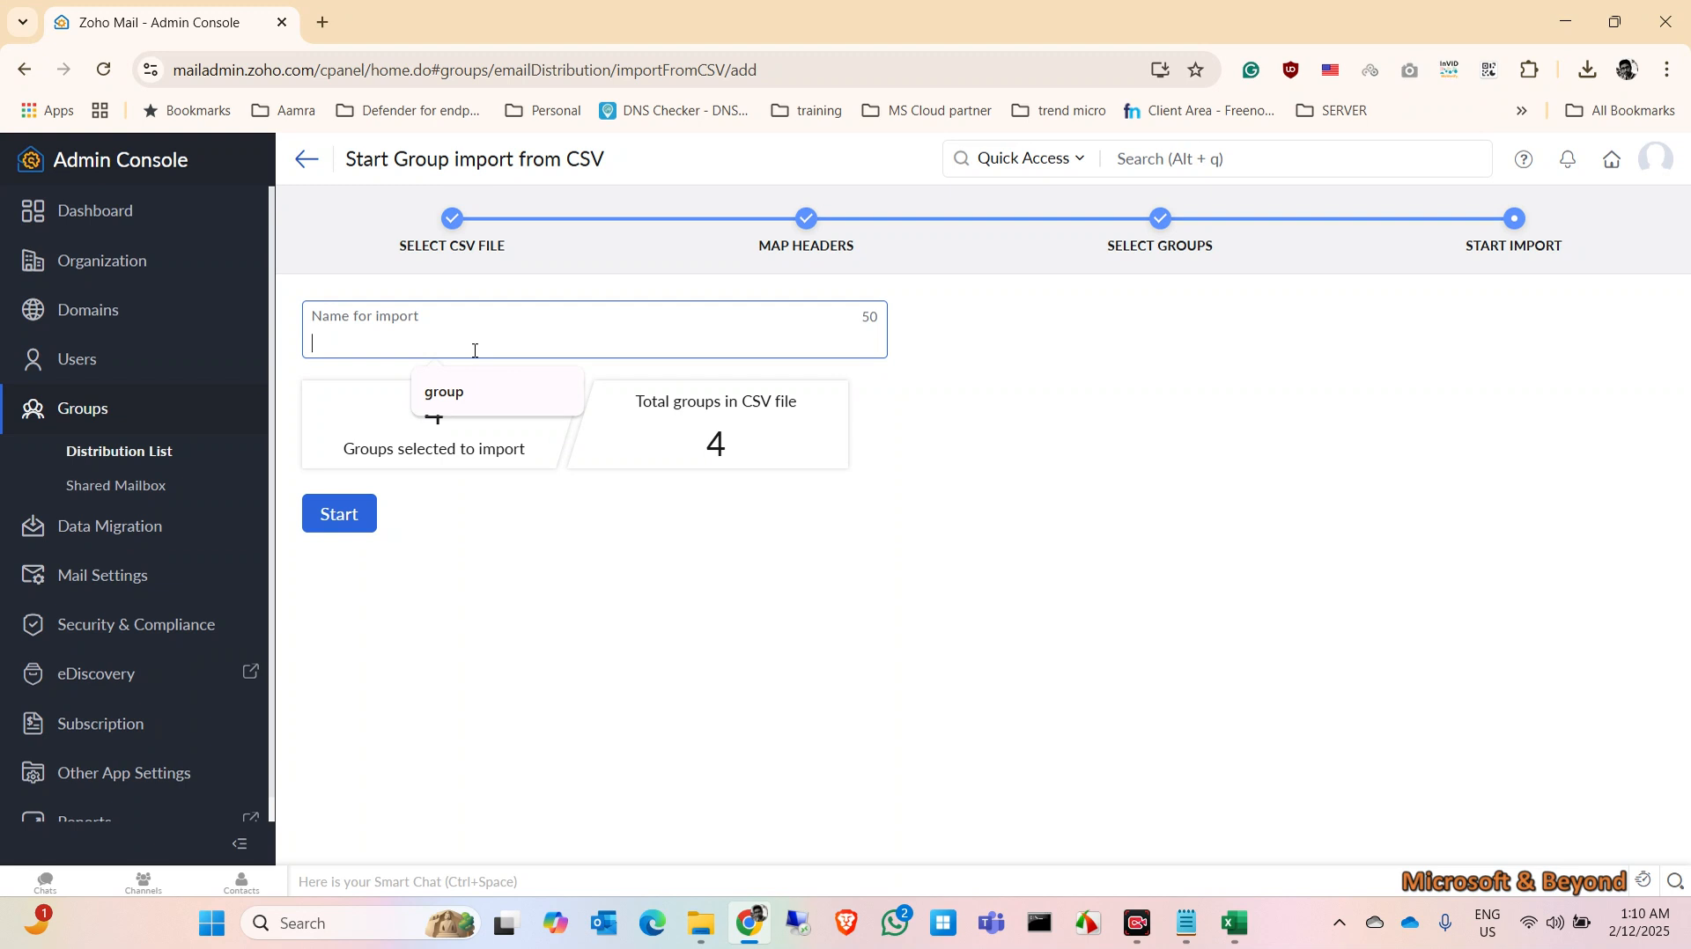
- Name the import "grouo import", start it, and return to the distribution list overview once it has run
type("grouo import")
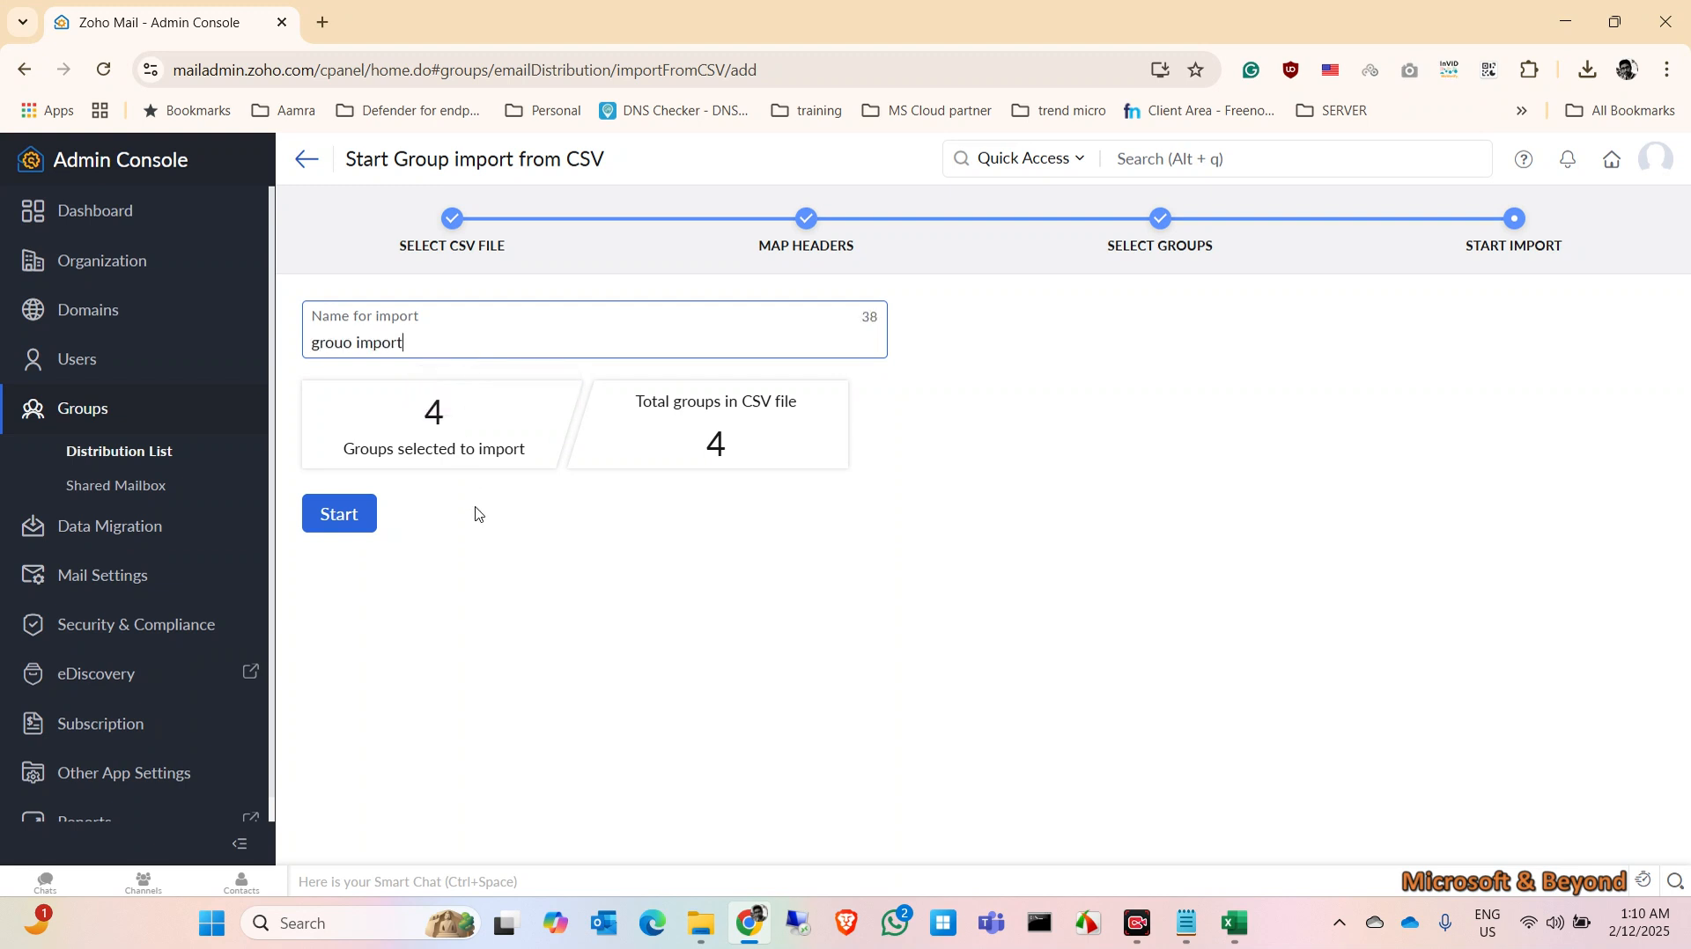
left_click(365, 514)
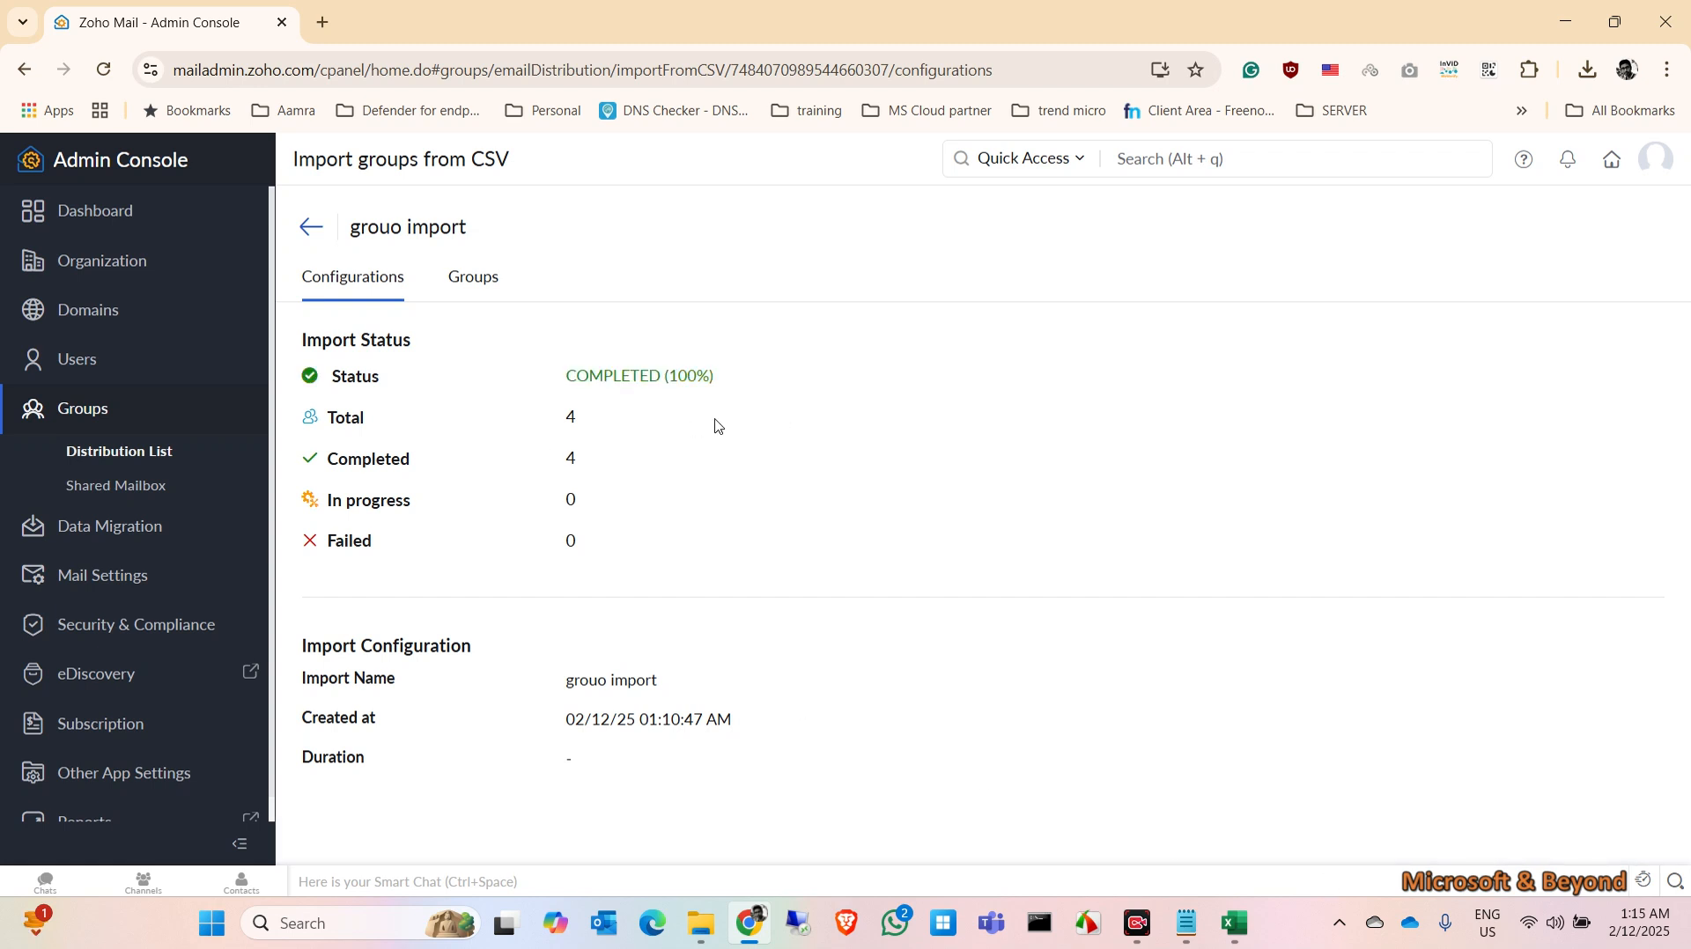
left_click(140, 464)
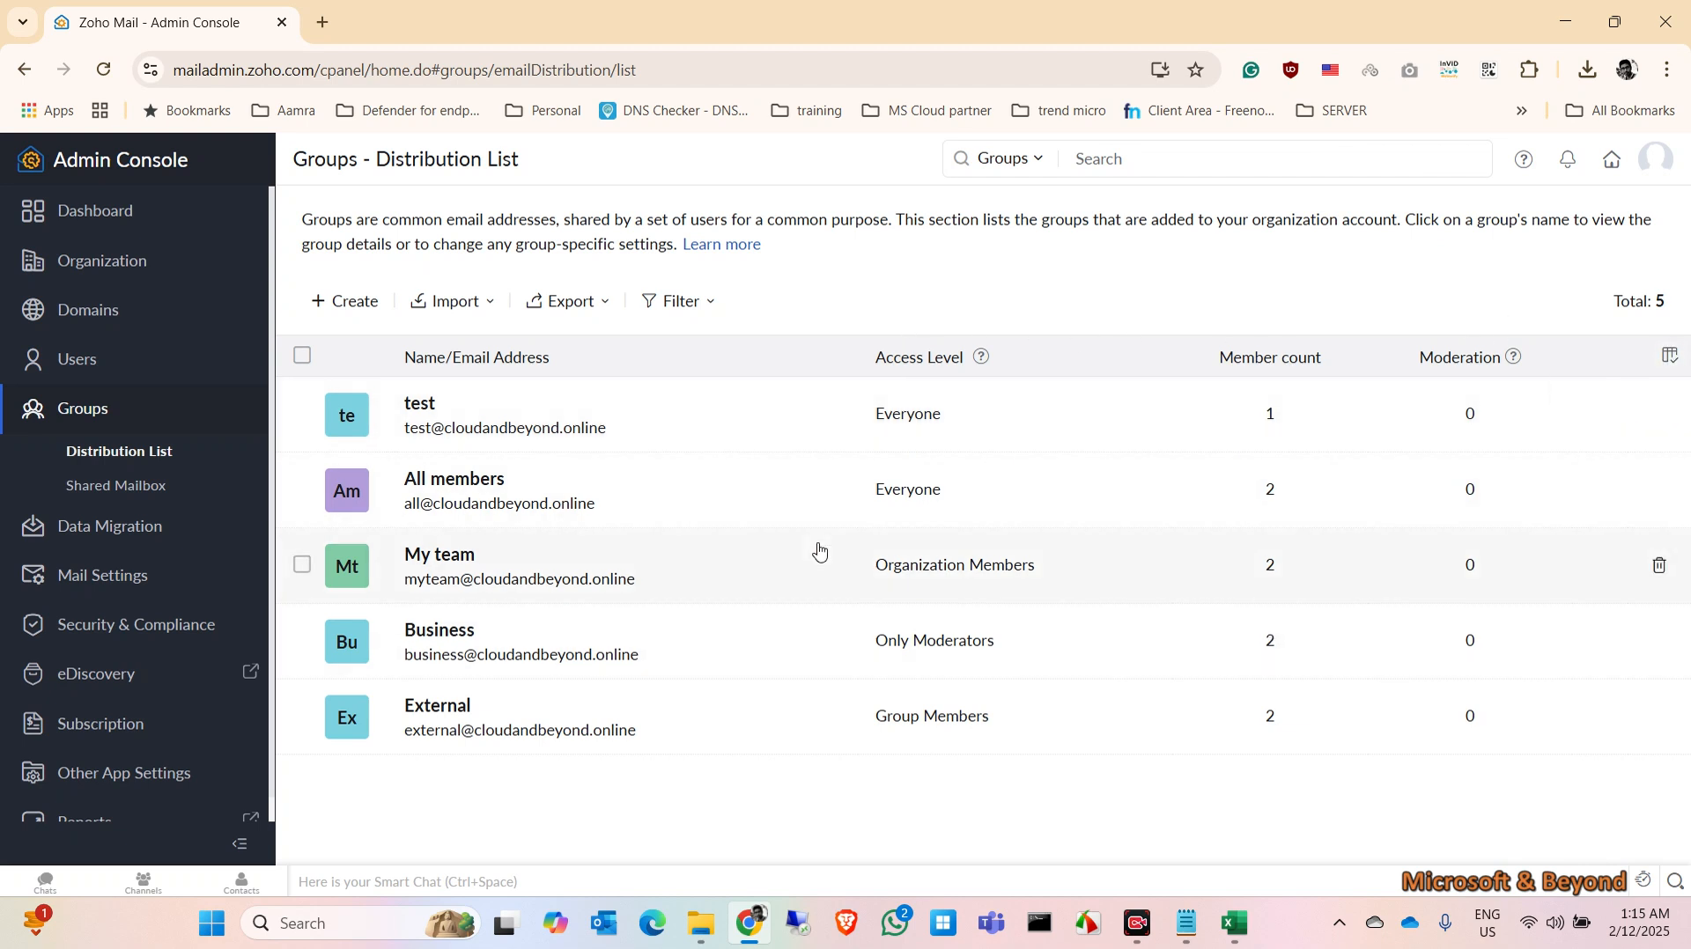
- Examine the My team group's general details, members, anti-spam, moderation and advanced settings including the email policy choices, and its recent activity
left_click(456, 564)
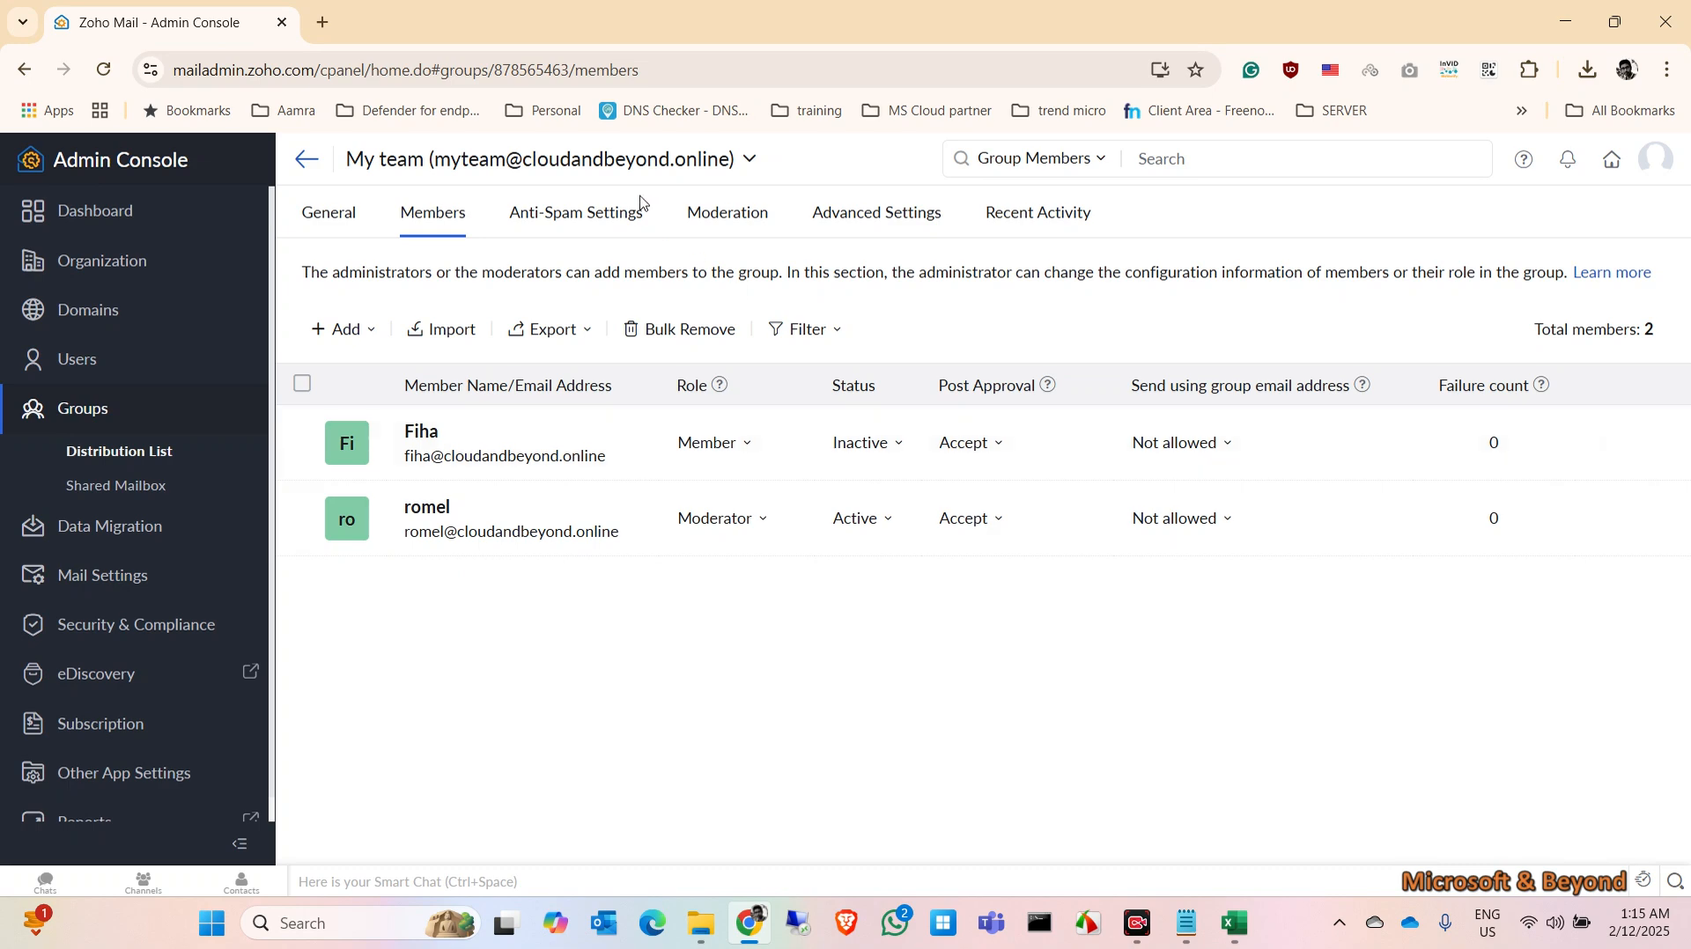
left_click(342, 228)
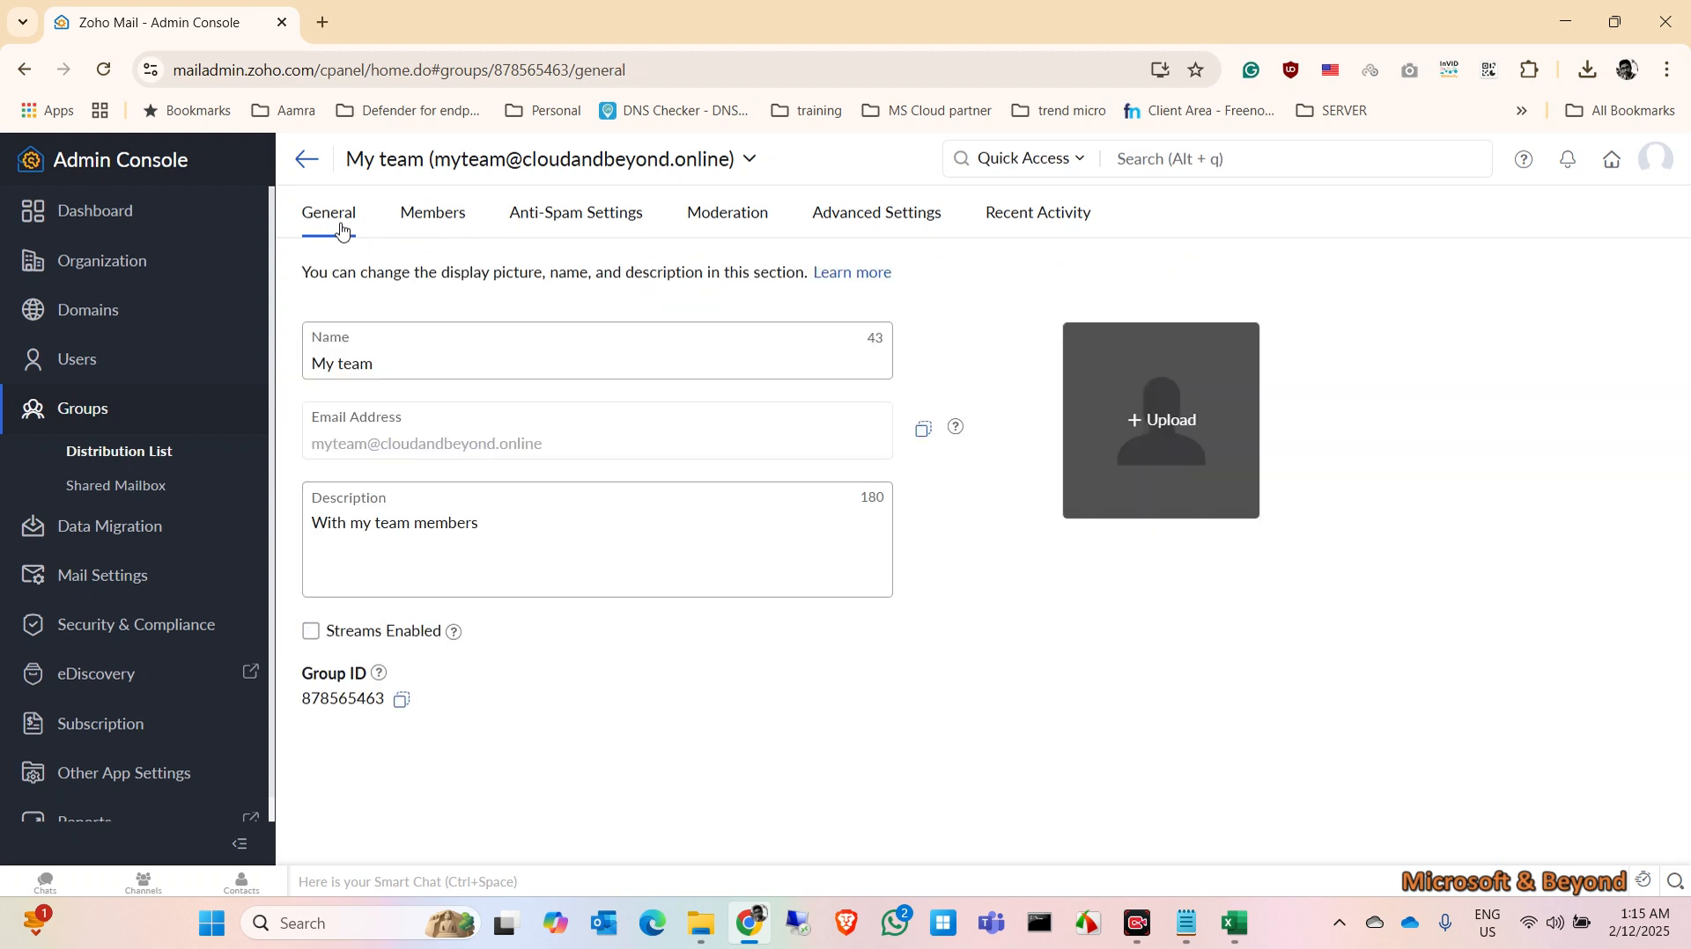
left_click(452, 221)
left_click(565, 220)
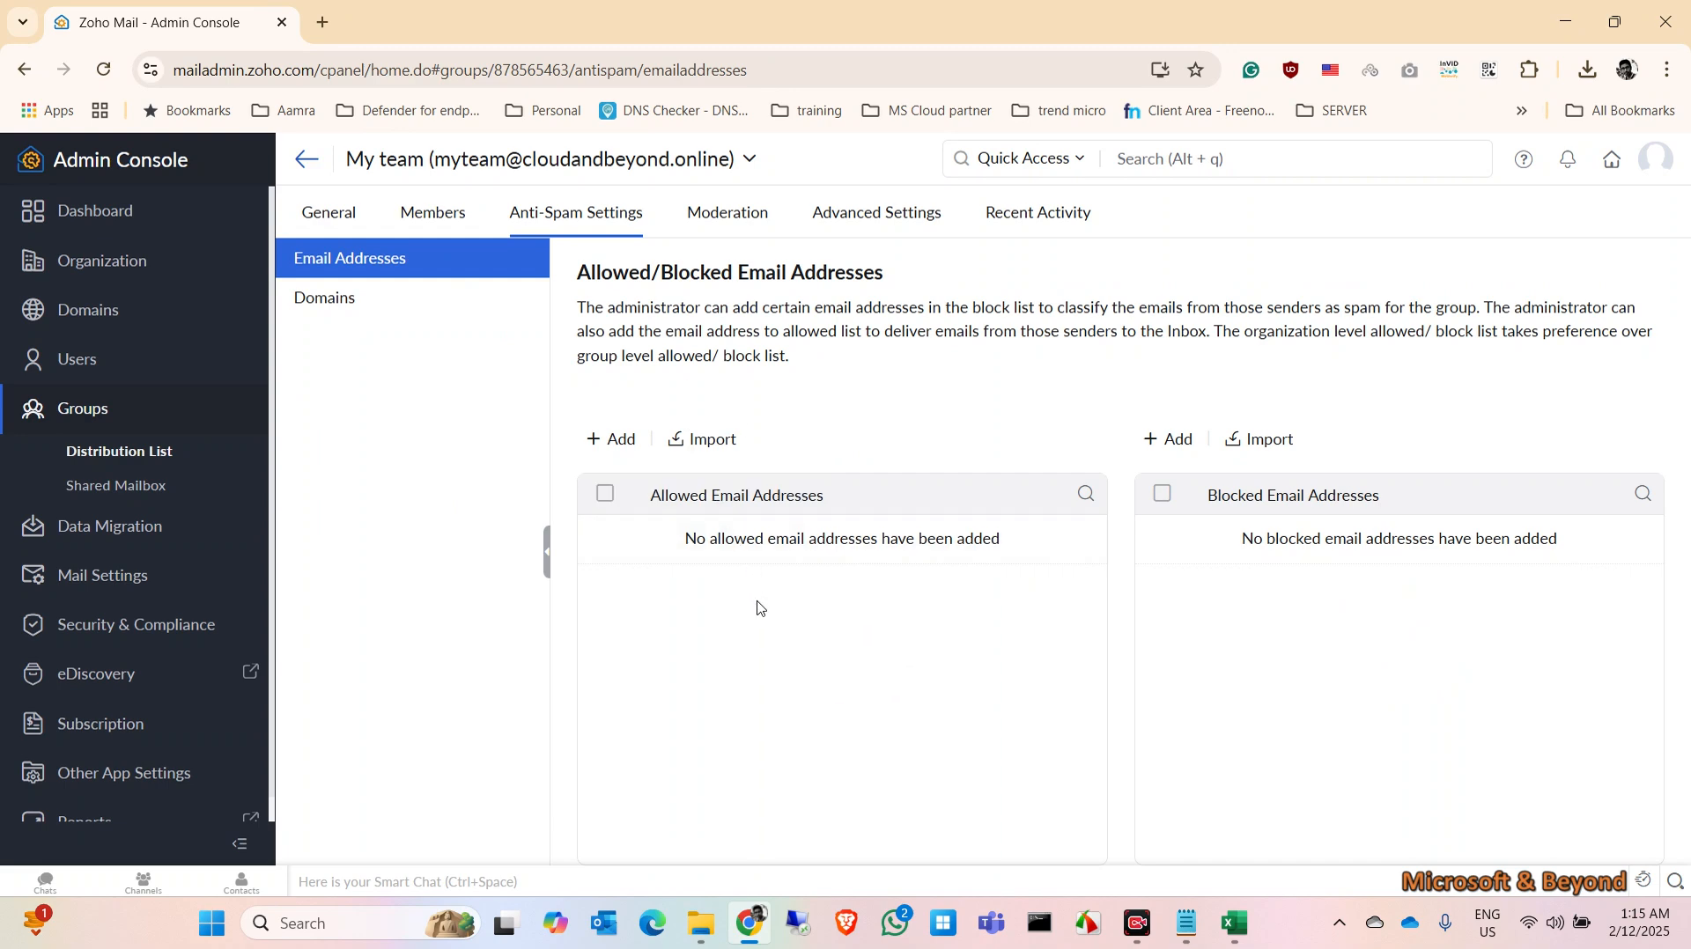
left_click(726, 218)
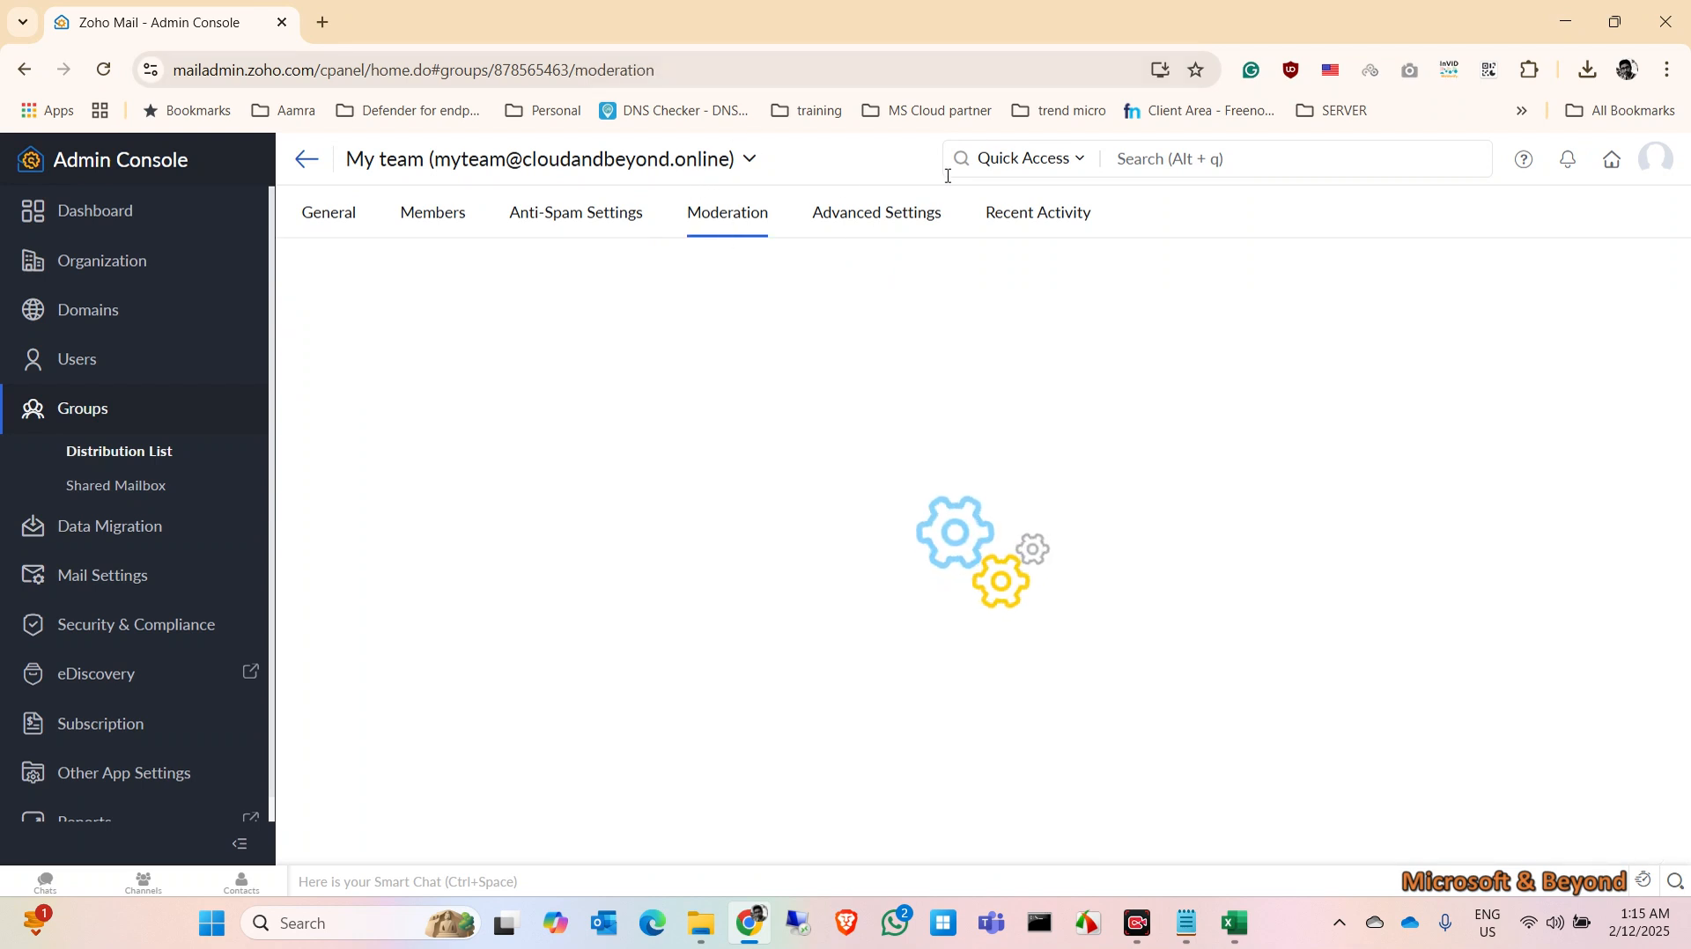
left_click(889, 225)
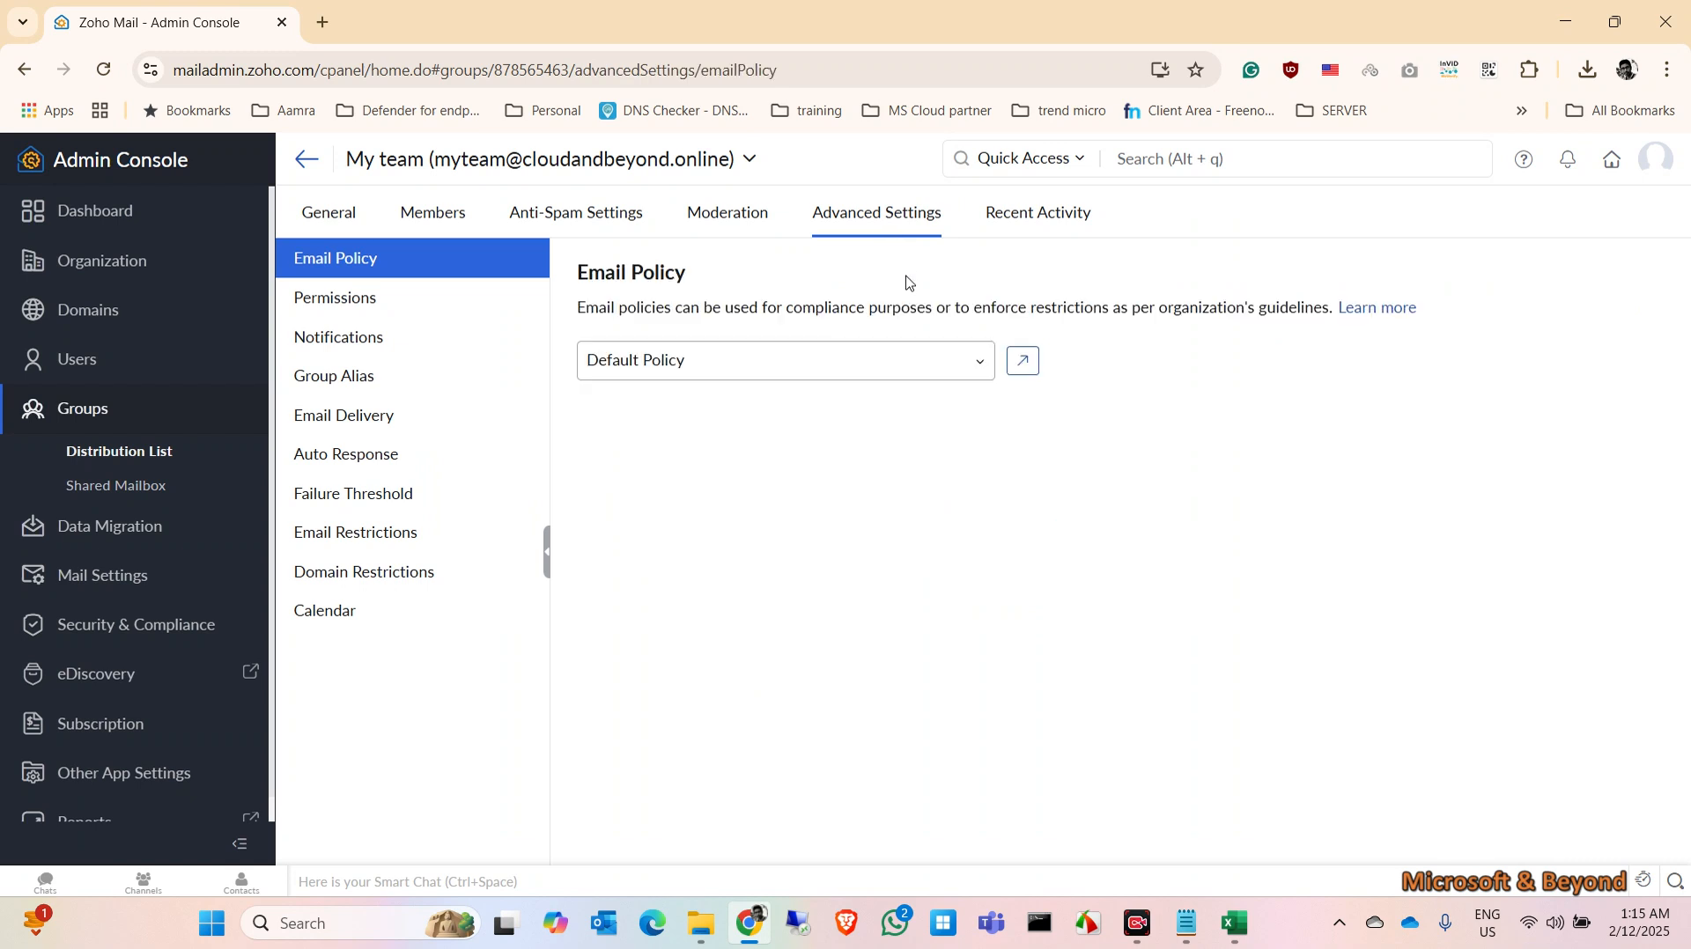
left_click(893, 378)
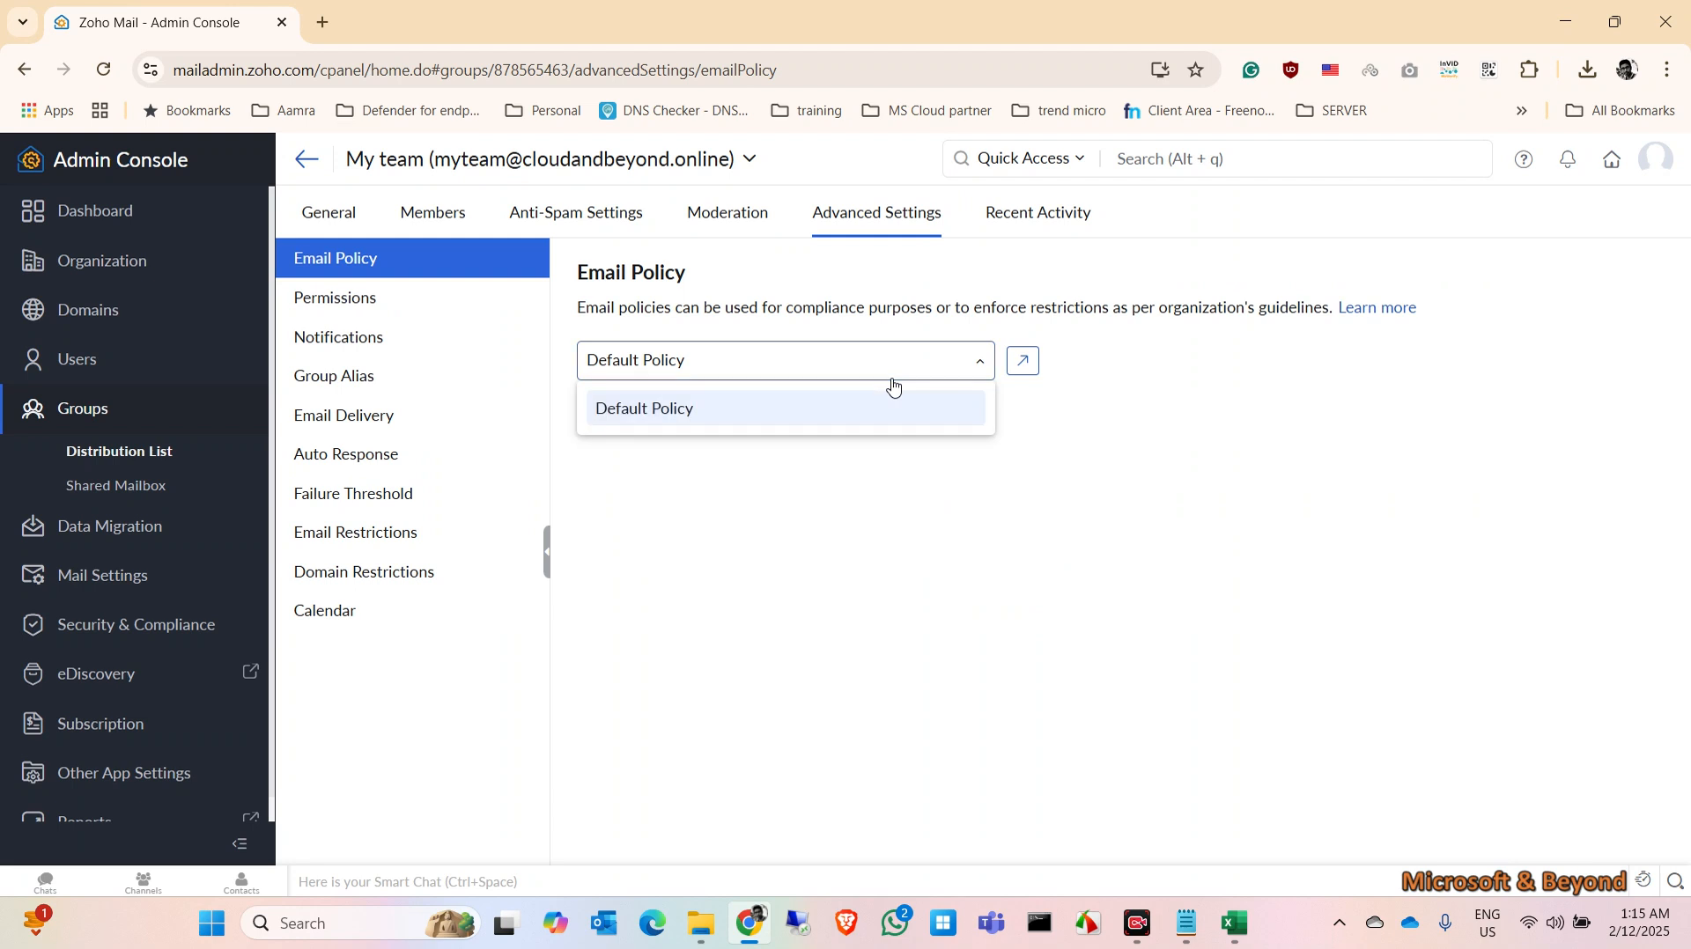
left_click(893, 387)
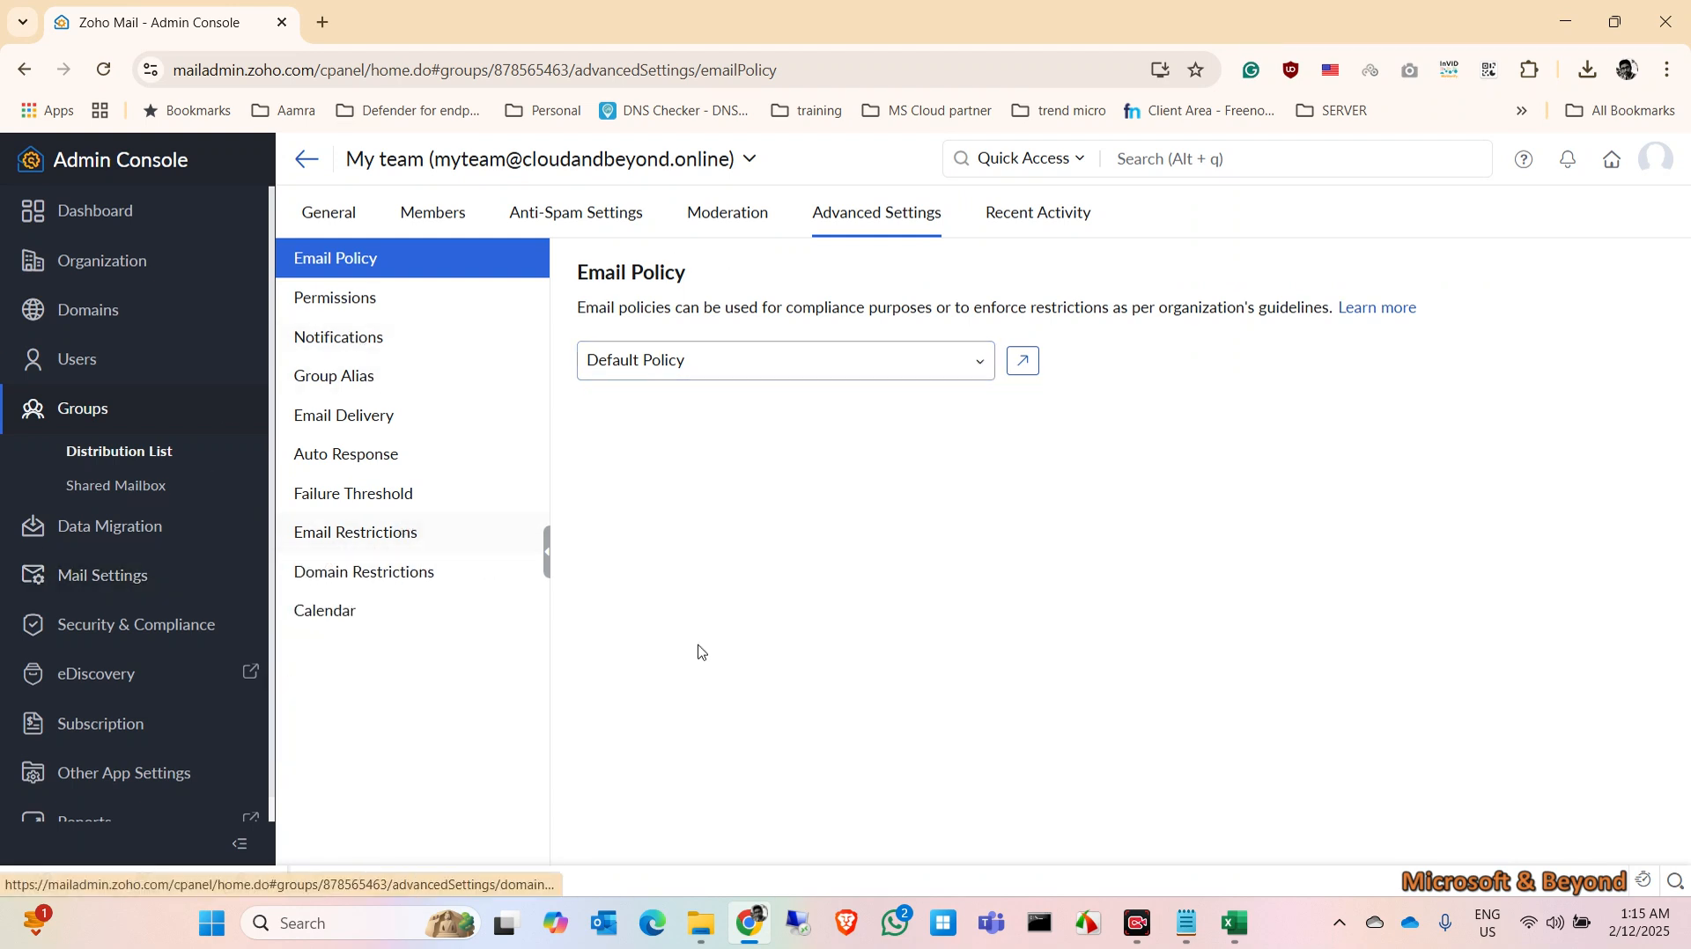
left_click(1058, 217)
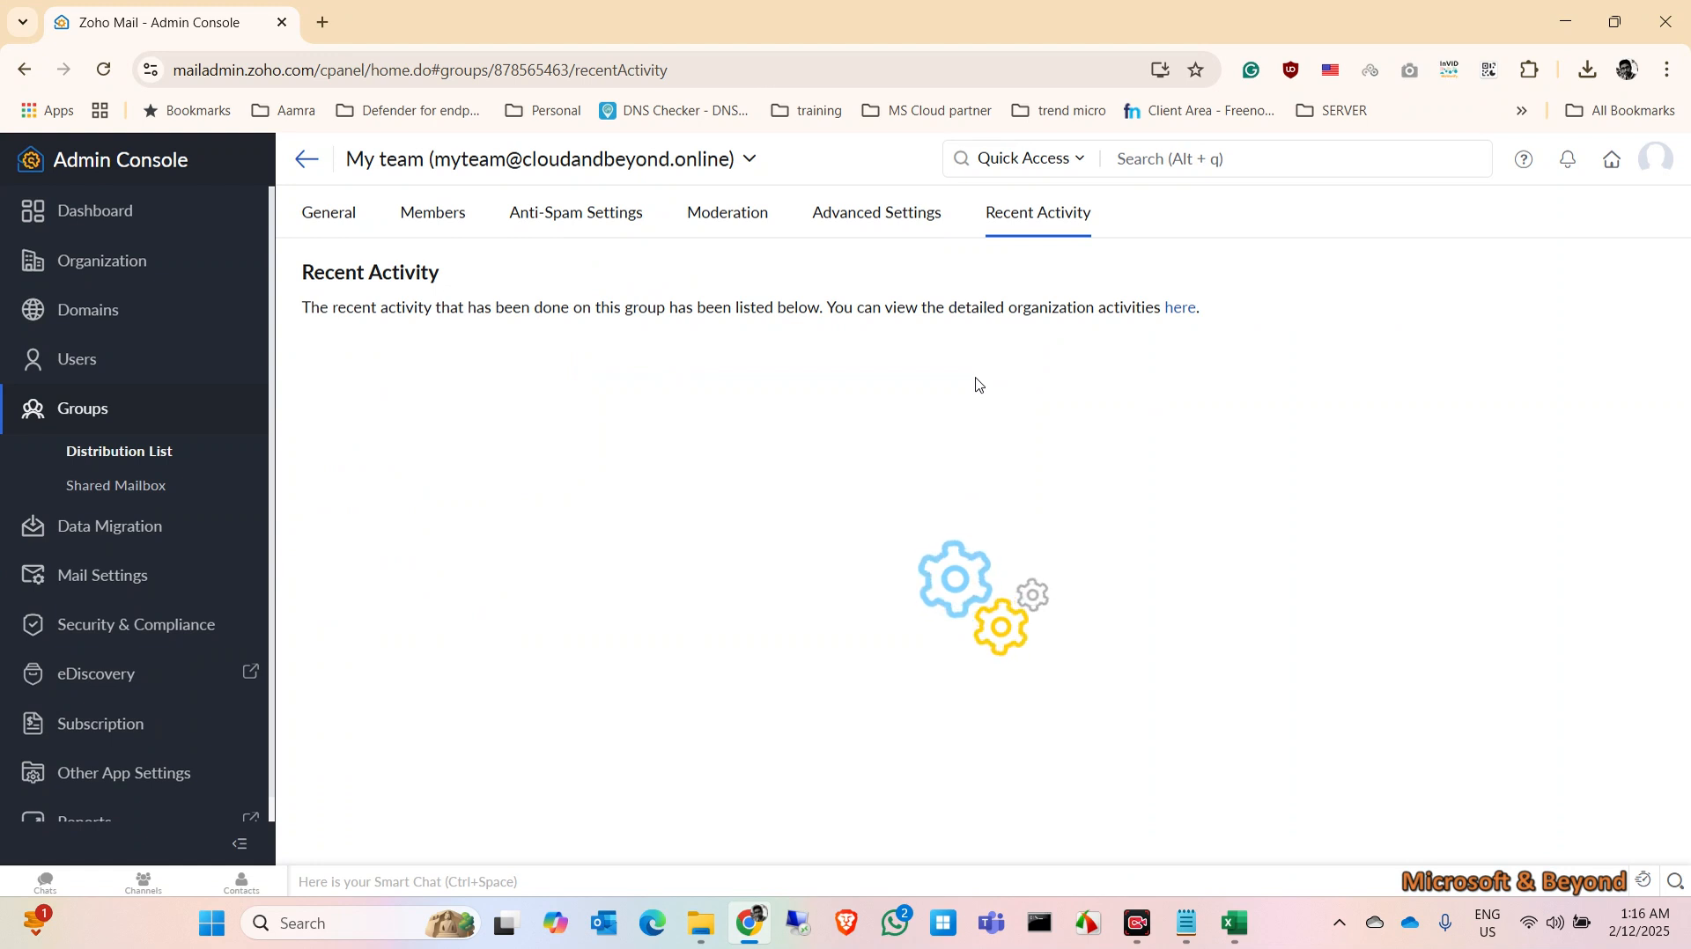